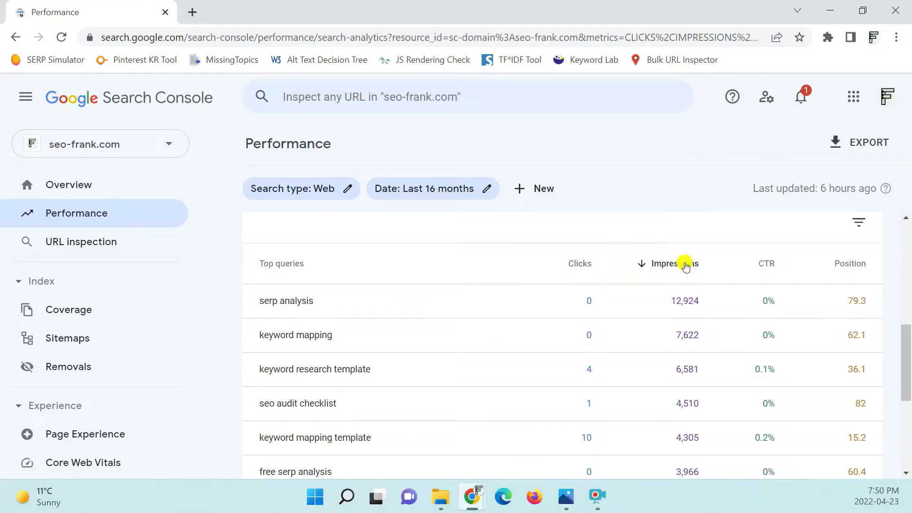
Export the Search Console performance report for the last 16 months to Google Sheets.
scroll(689, 267, up, 6)
click(873, 138)
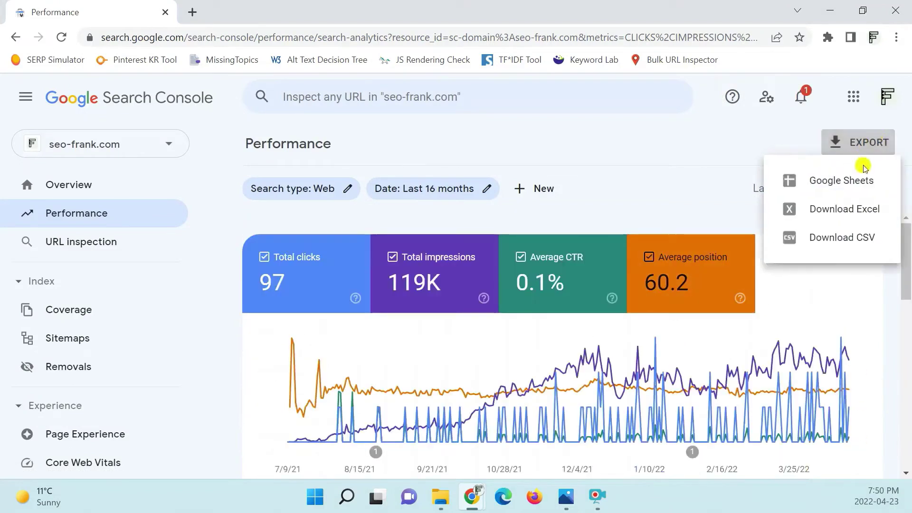
click(879, 180)
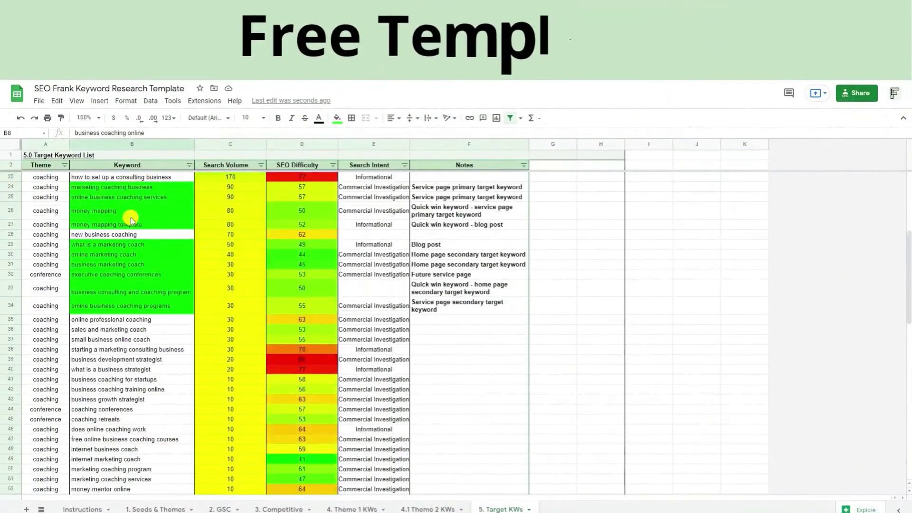
scroll(260, 425, up, 5)
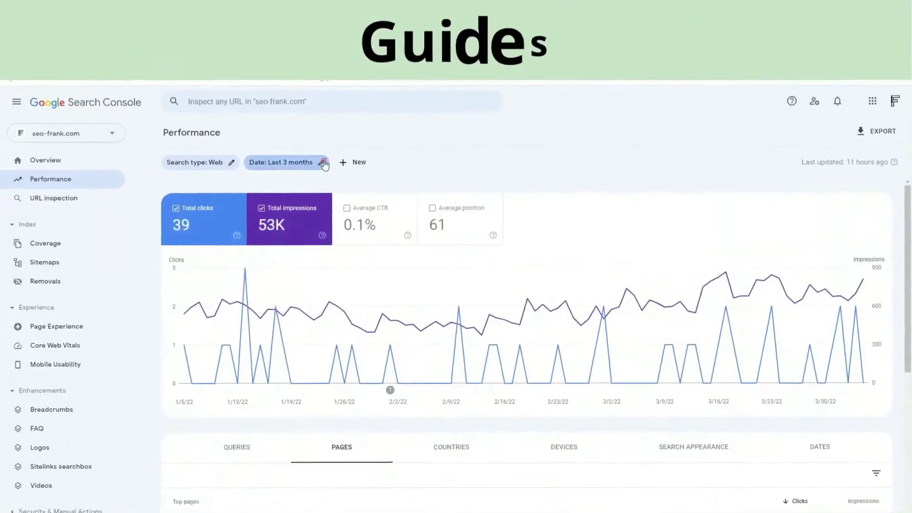
click(324, 164)
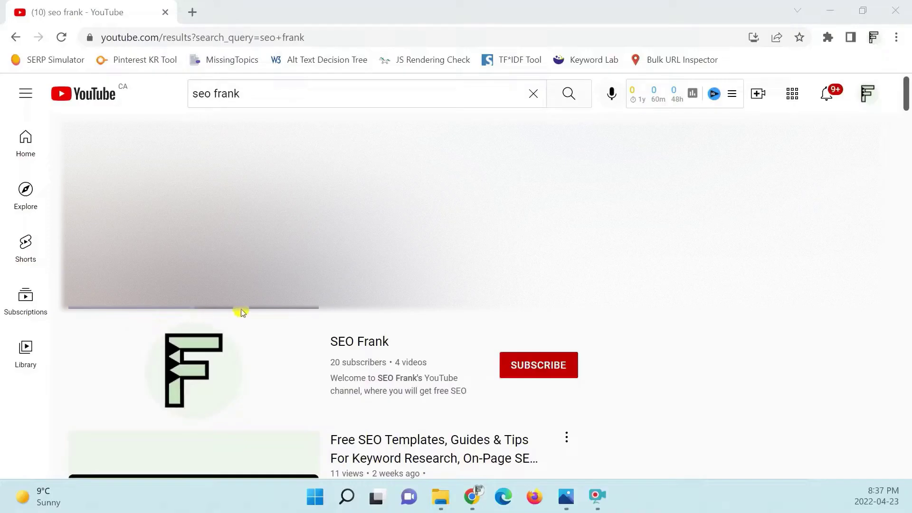
Switch to YouTube, subscribe to the SEO Frank channel and adjust its notification preference.
click(567, 362)
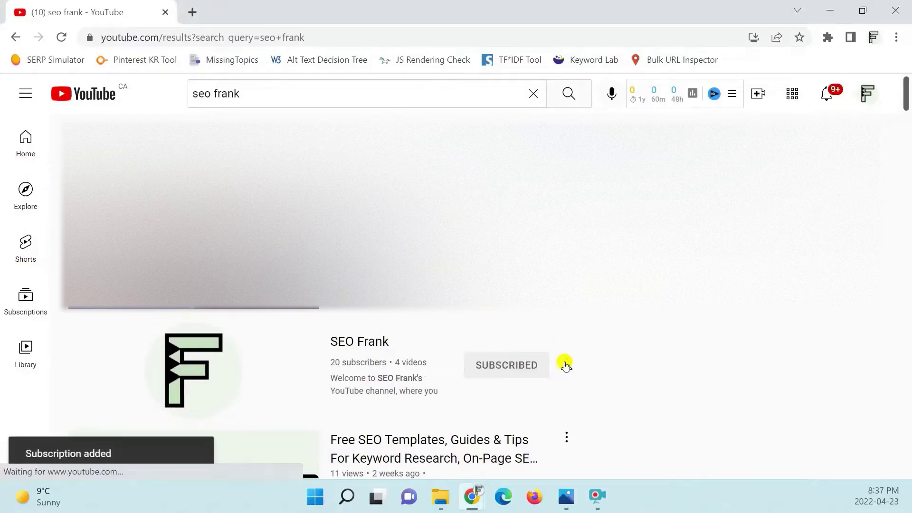
click(566, 364)
click(609, 396)
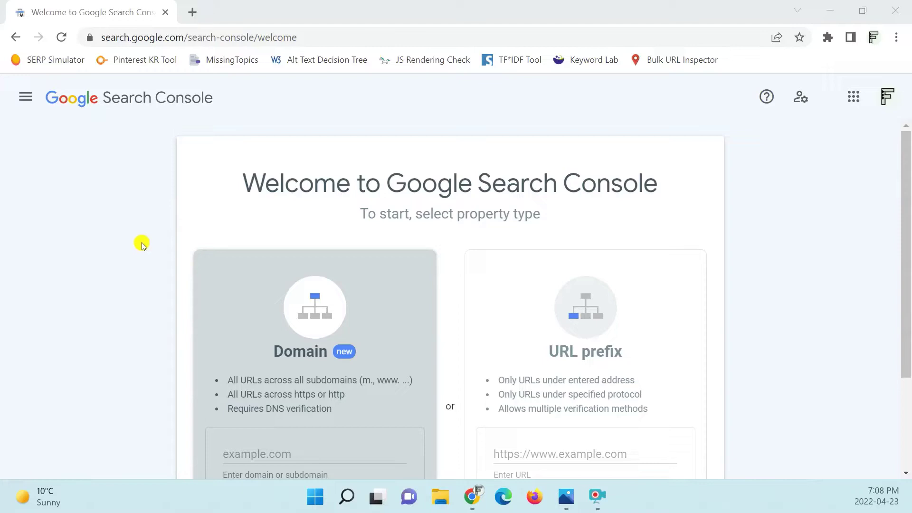
Switch to Google Search Console, select the seo-frank.com property and open its Performance report.
click(25, 97)
click(91, 146)
click(114, 187)
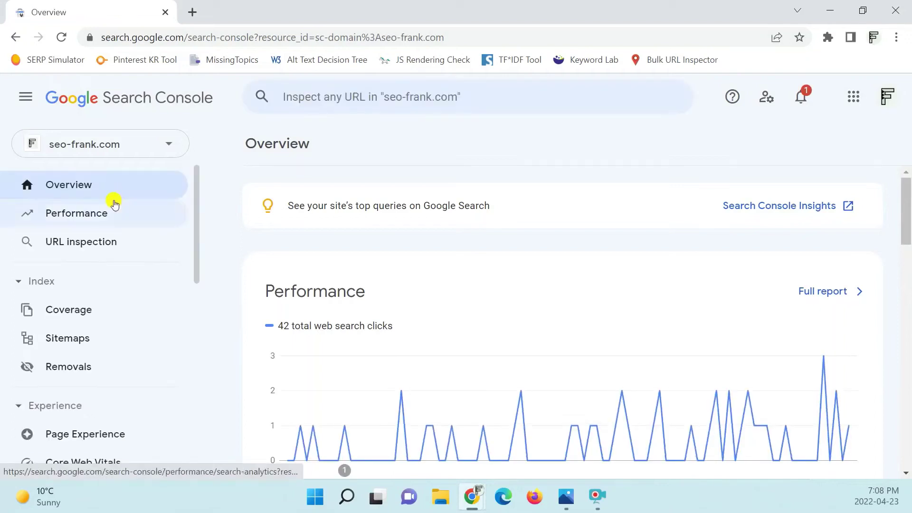
click(142, 214)
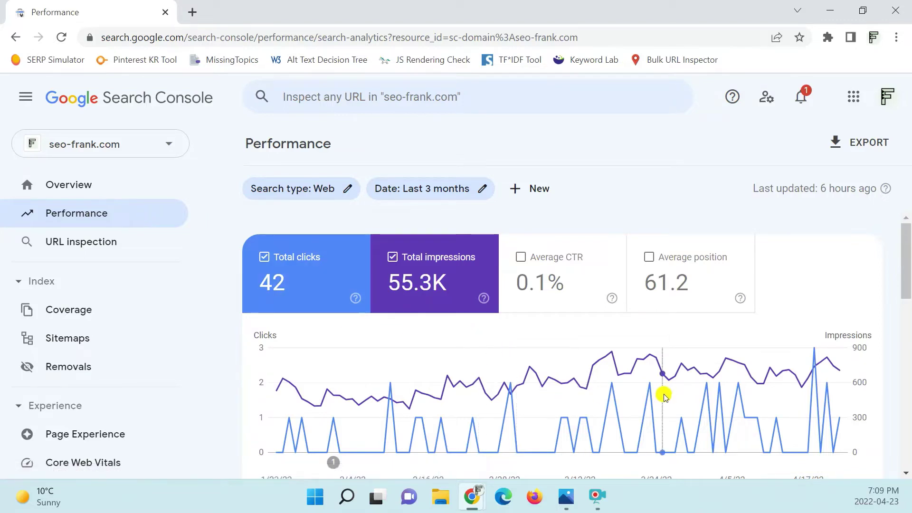
Add the Average CTR and Average position metrics to the Performance report.
mouse_move(663, 396)
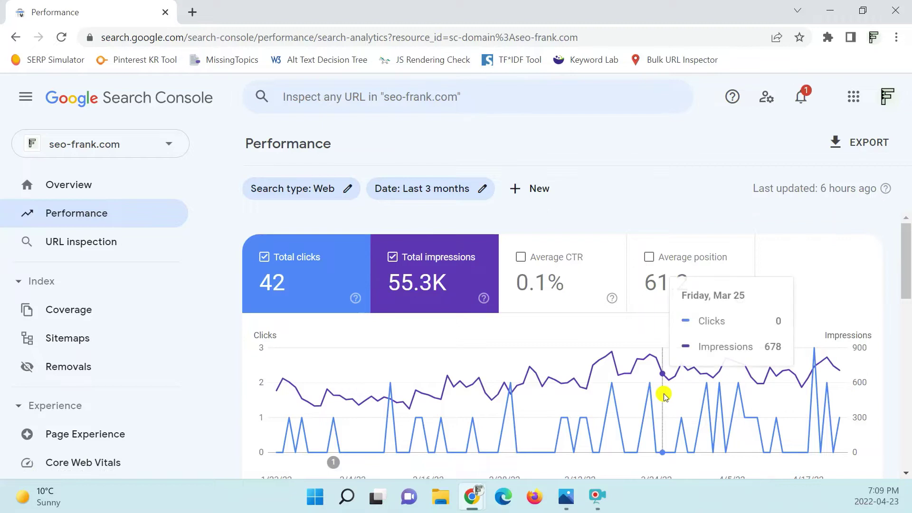
scroll(663, 394, down, 2)
scroll(663, 394, up, 2)
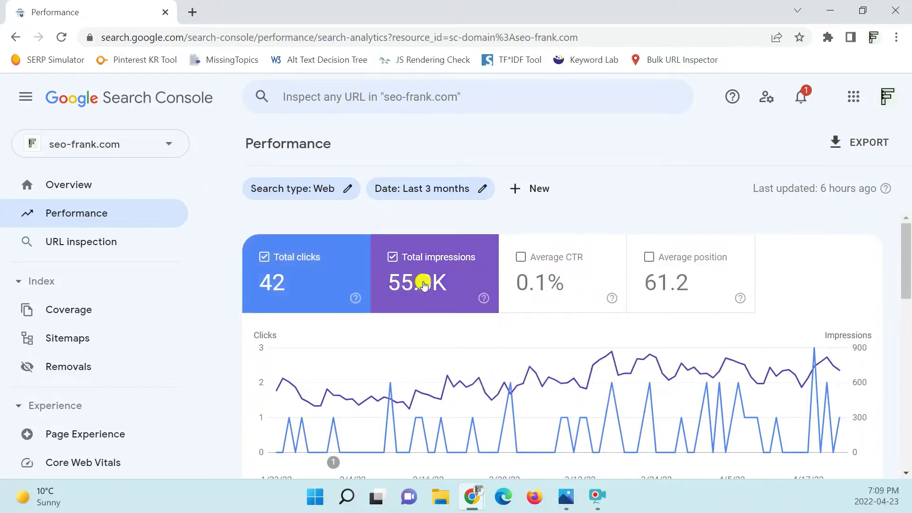
click(584, 281)
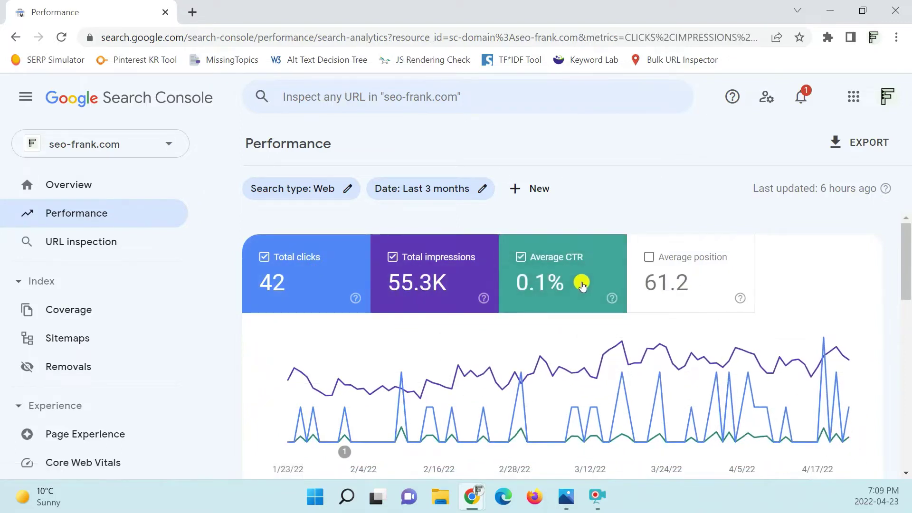
click(721, 289)
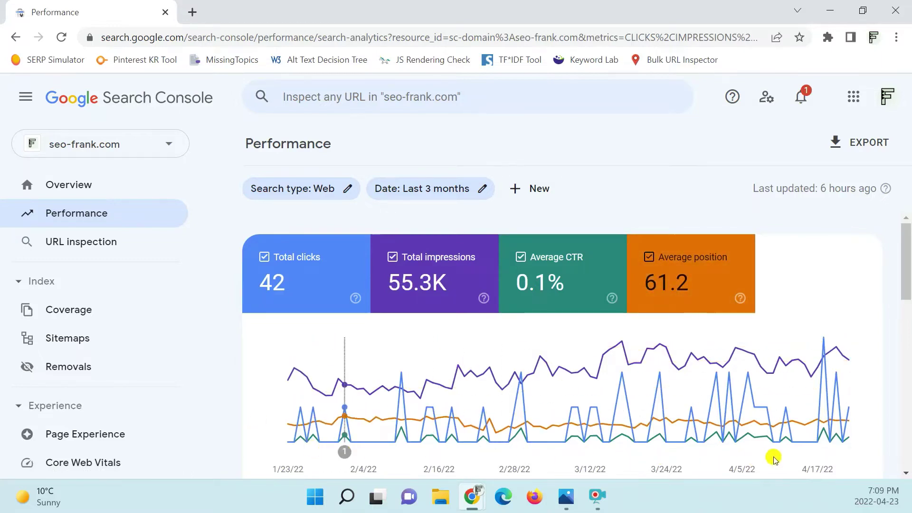
mouse_move(733, 391)
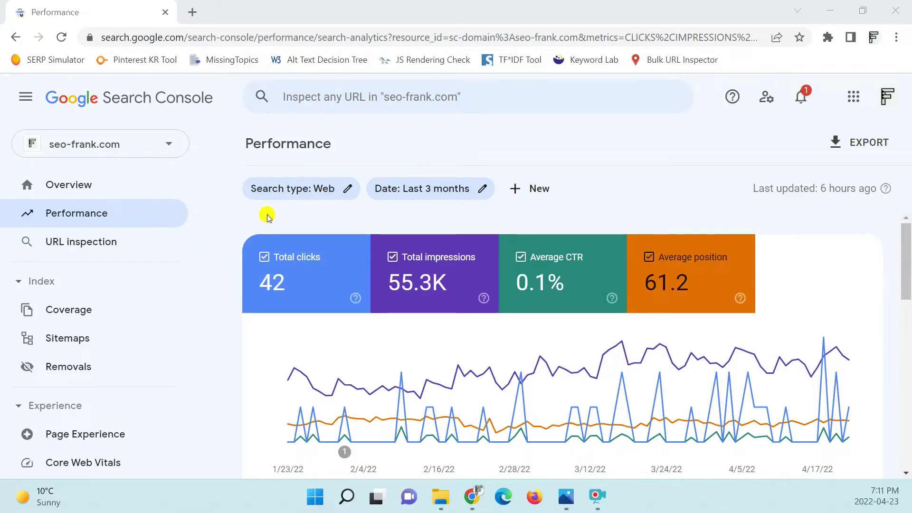
Set the Performance report's date range to the last 16 months and apply it.
click(483, 189)
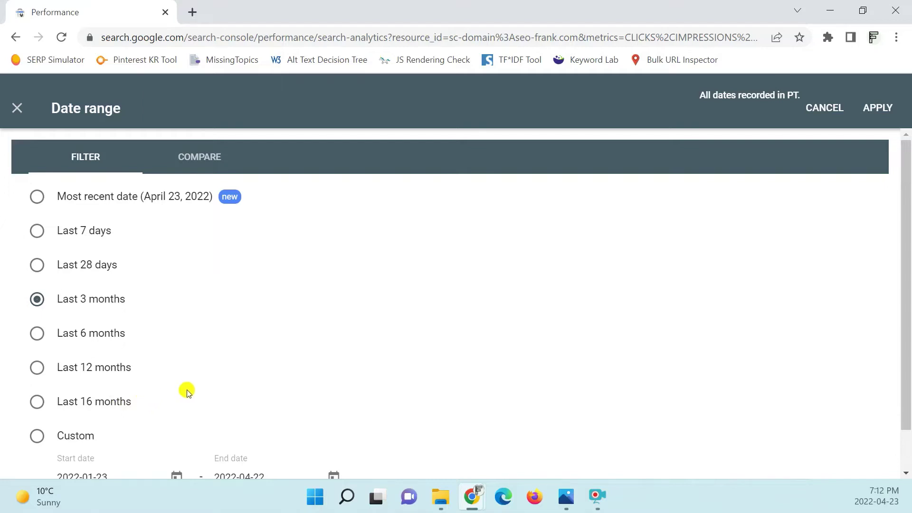
scroll(239, 352, down, 1)
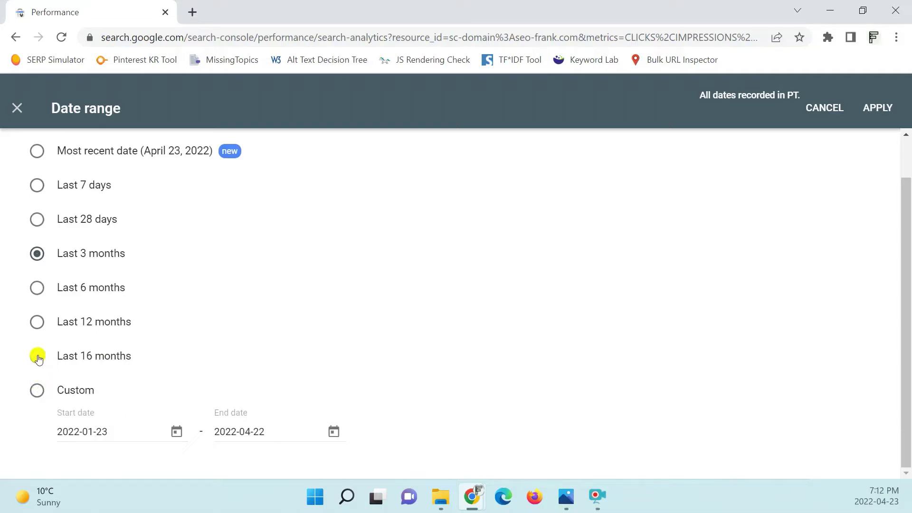
click(38, 357)
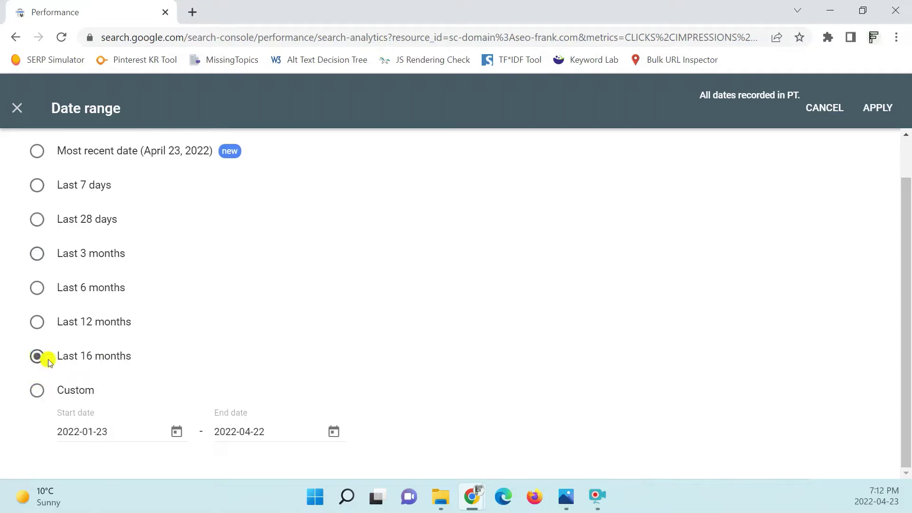
click(878, 107)
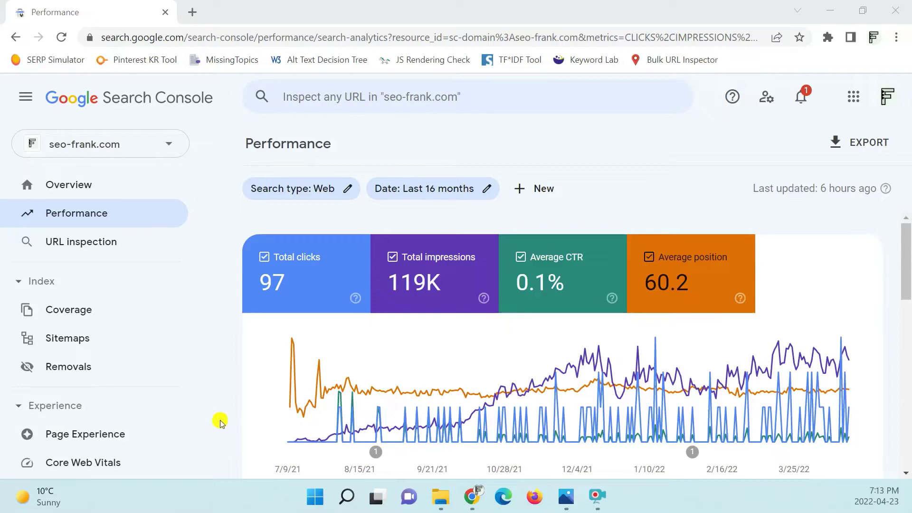
Examine the queries table below the chart for each query's clicks, impressions, CTR and position.
scroll(221, 408, down, 3)
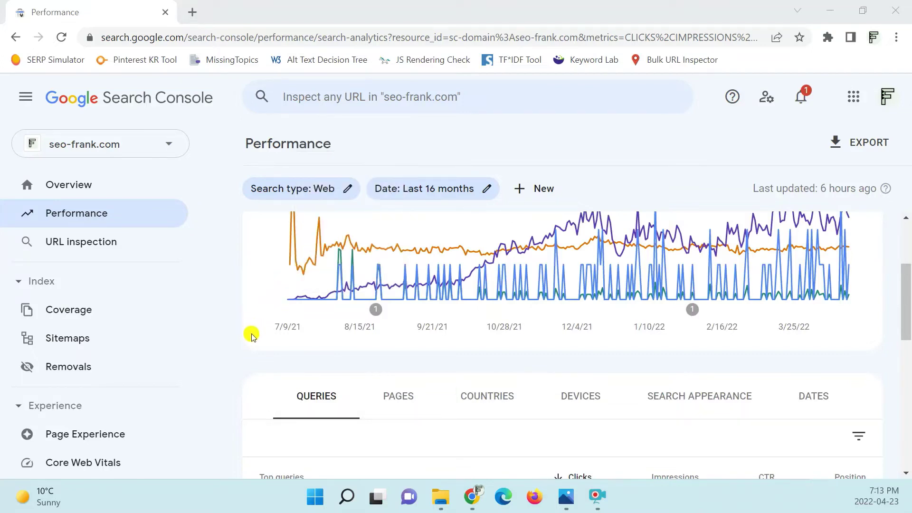
scroll(250, 335, down, 1)
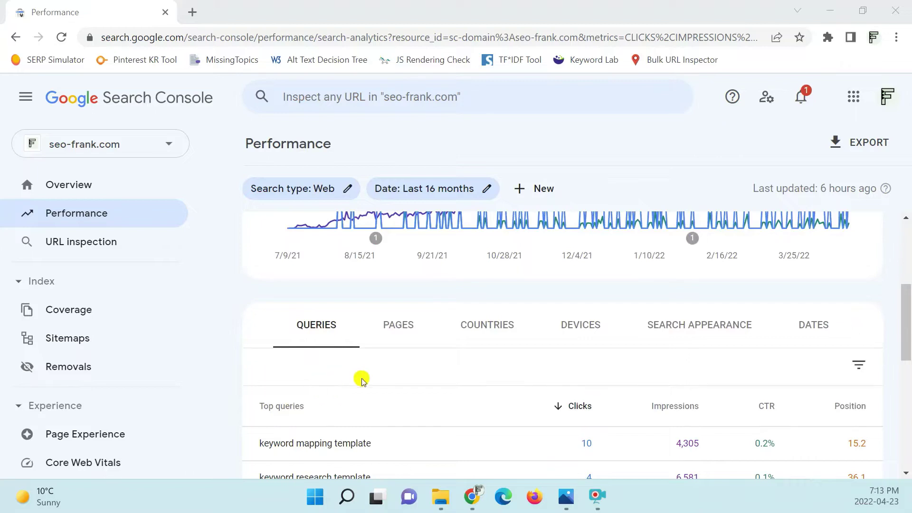
scroll(376, 389, down, 2)
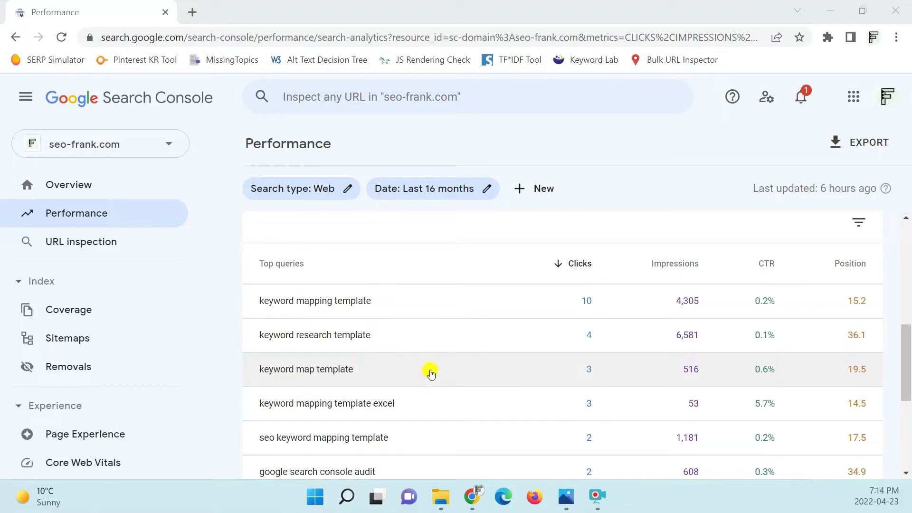
scroll(430, 374, down, 5)
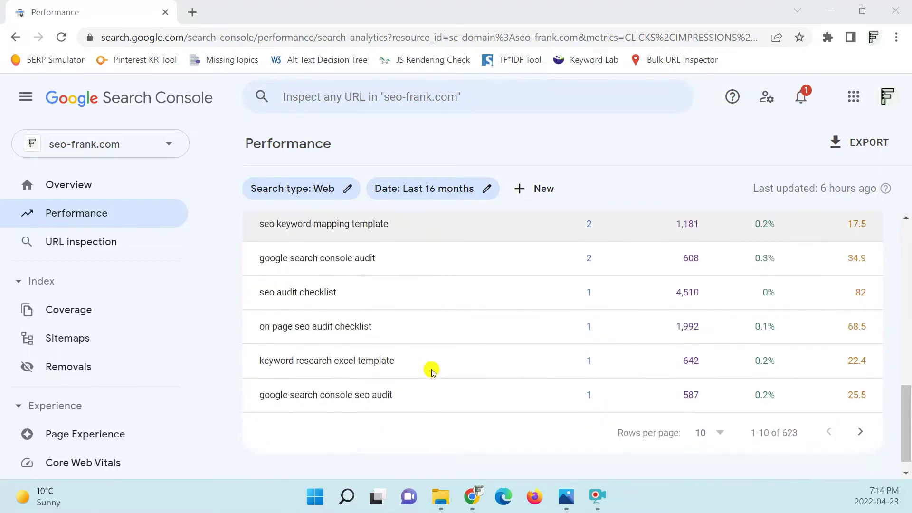
scroll(433, 374, up, 3)
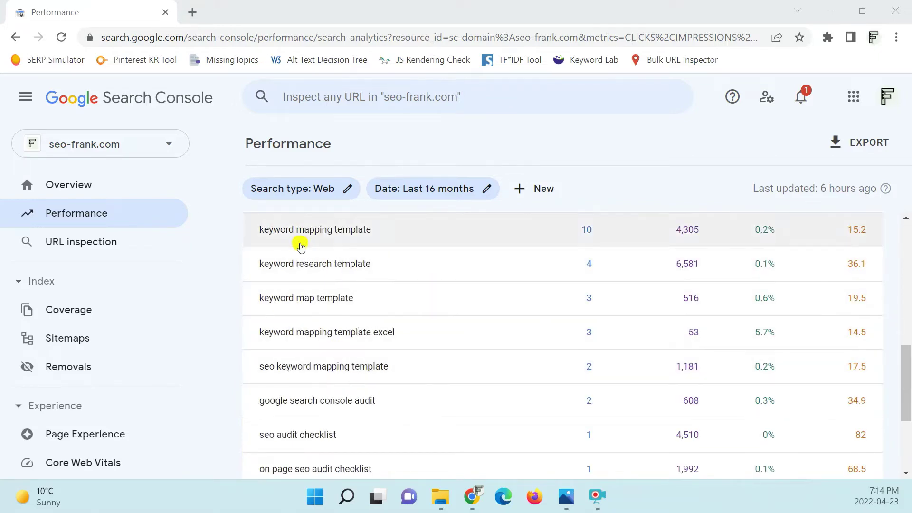
scroll(416, 298, up, 2)
scroll(414, 298, up, 3)
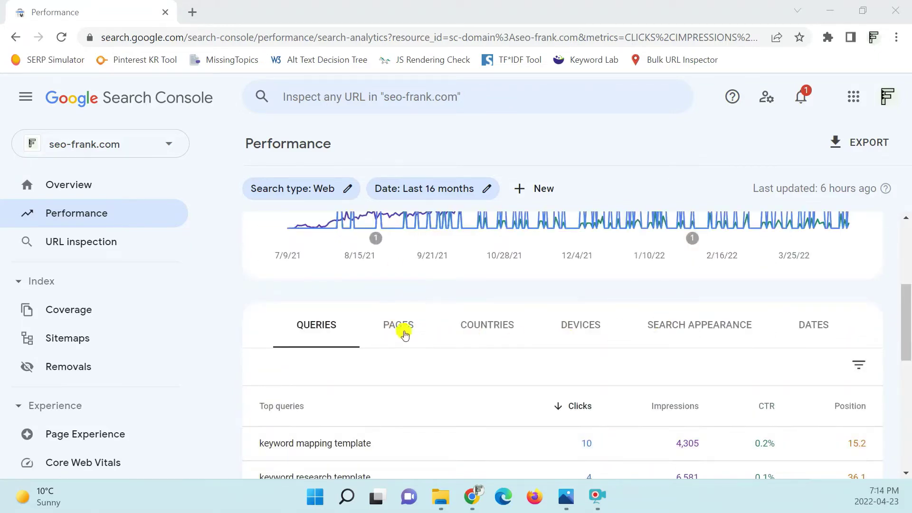
scroll(511, 359, up, 4)
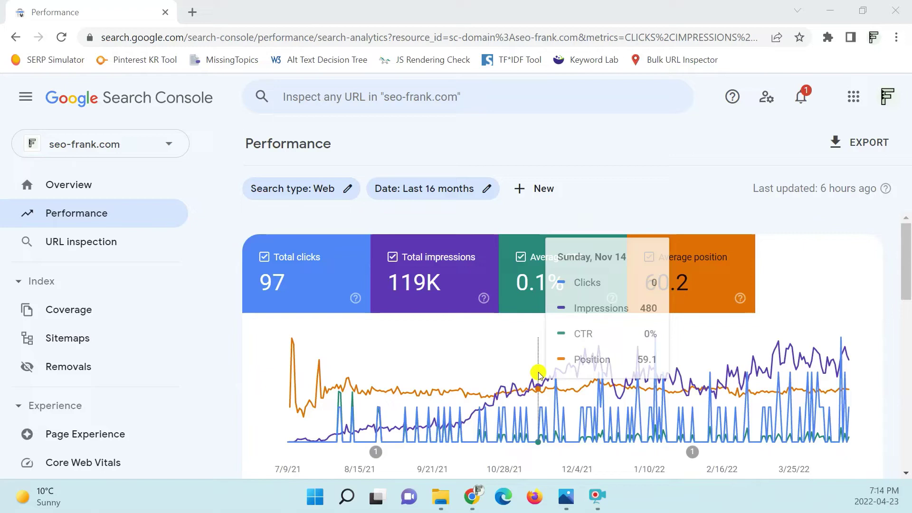
Export the 16-month performance data with all four metrics to Google Sheets.
click(873, 141)
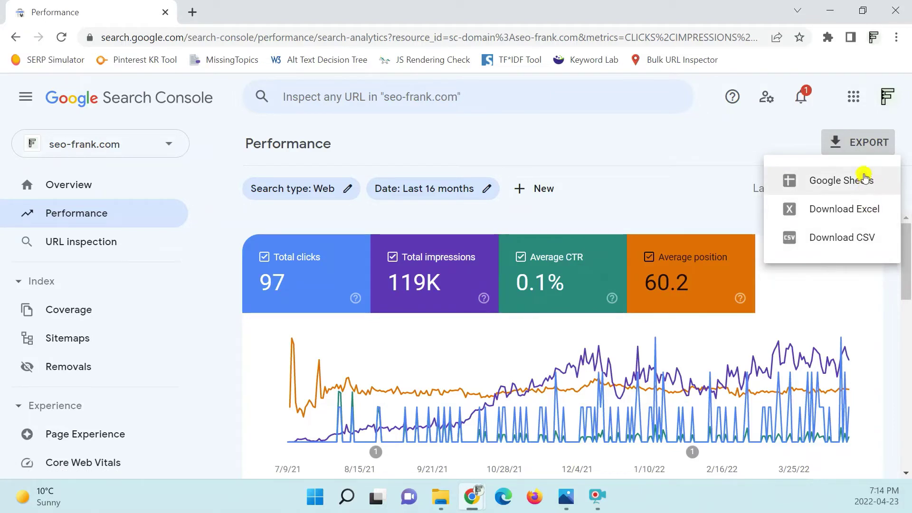
click(878, 181)
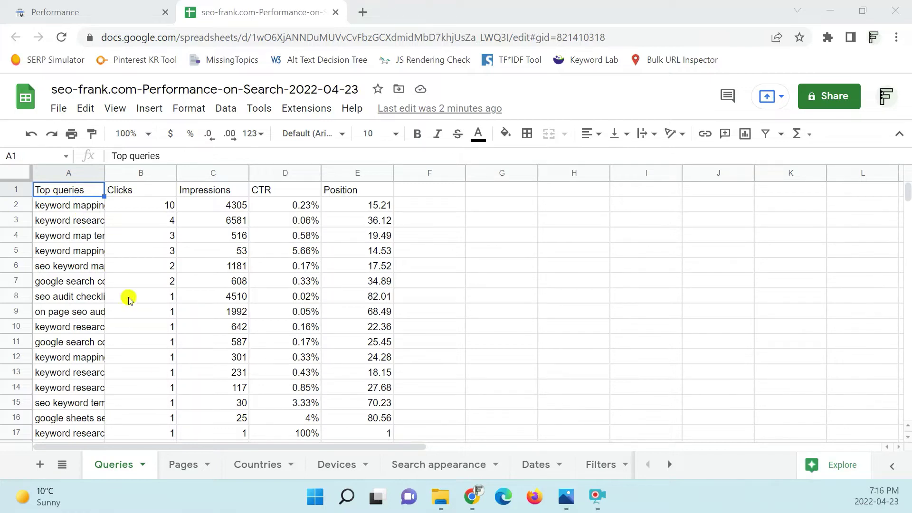
Widen the Top queries column on the Queries sheet until the full query text fits.
click(109, 468)
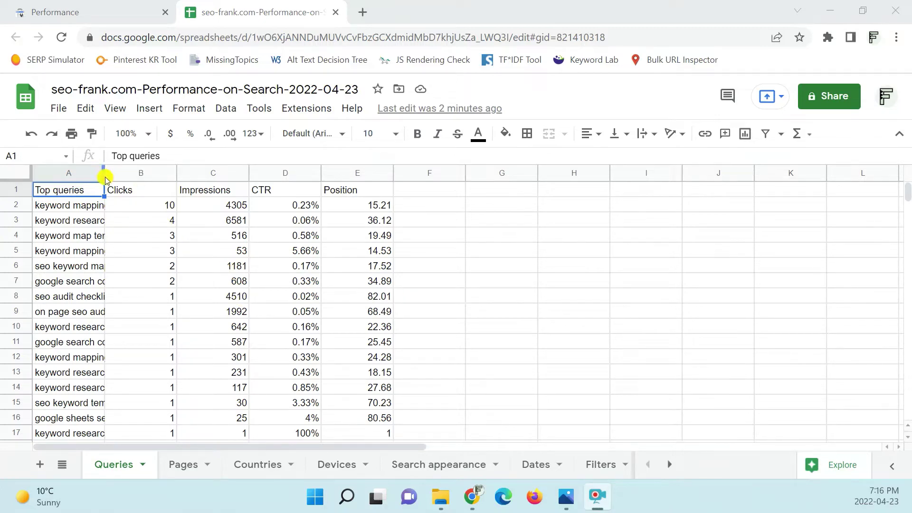
drag(105, 179, 181, 177)
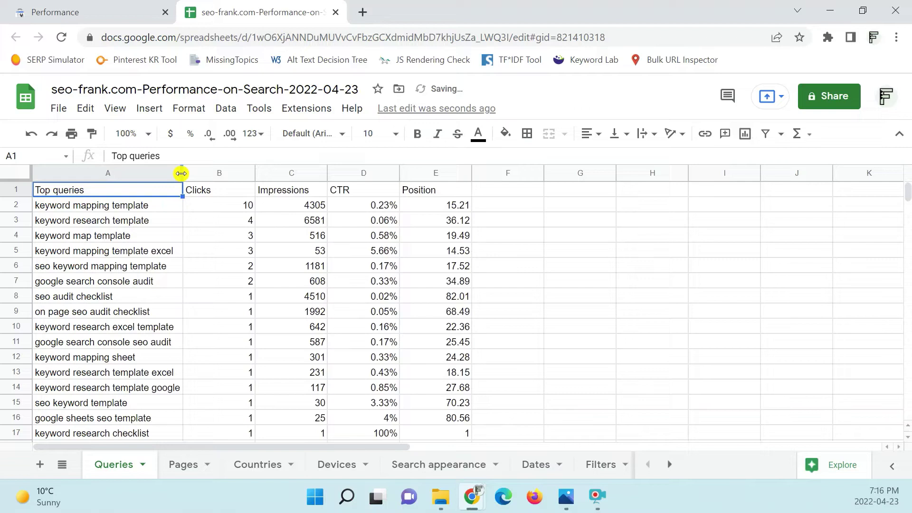
click(104, 208)
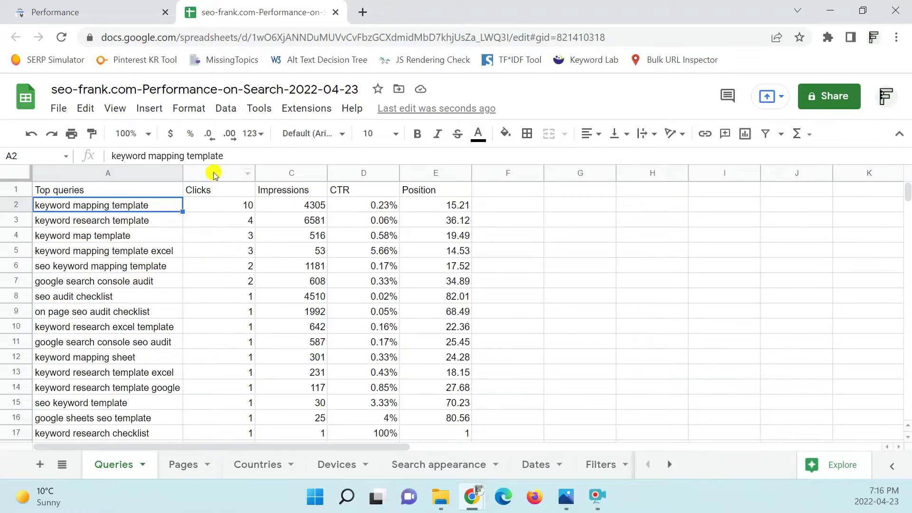
Create a filter across columns A to E of the Queries sheet, from Top queries to Position.
drag(213, 172, 431, 180)
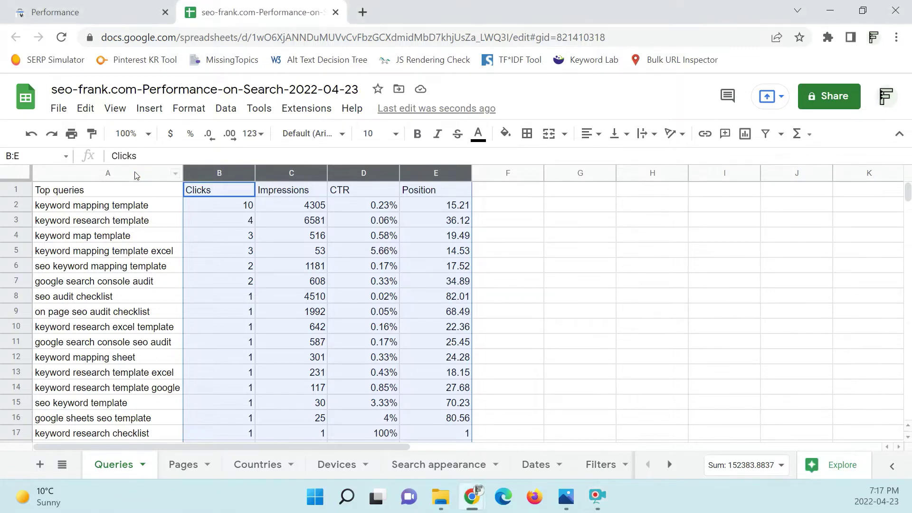
drag(135, 173, 452, 201)
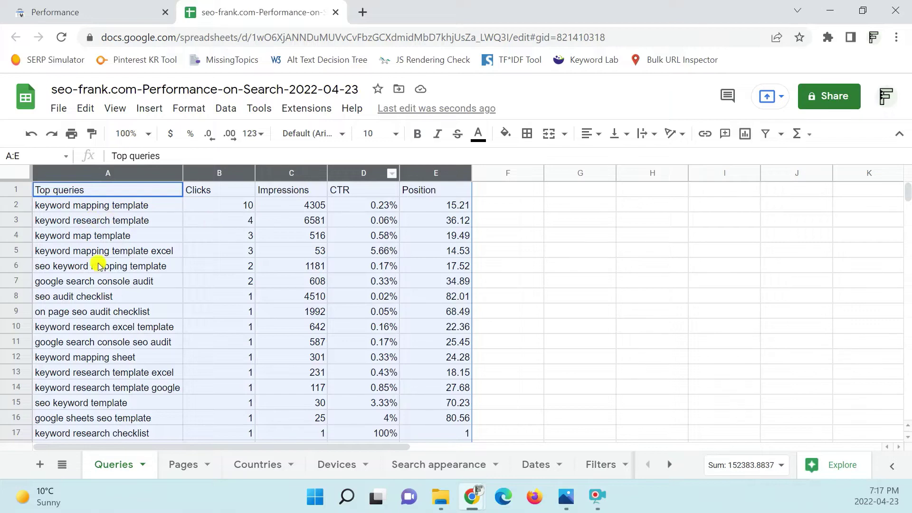
click(227, 108)
mouse_move(271, 156)
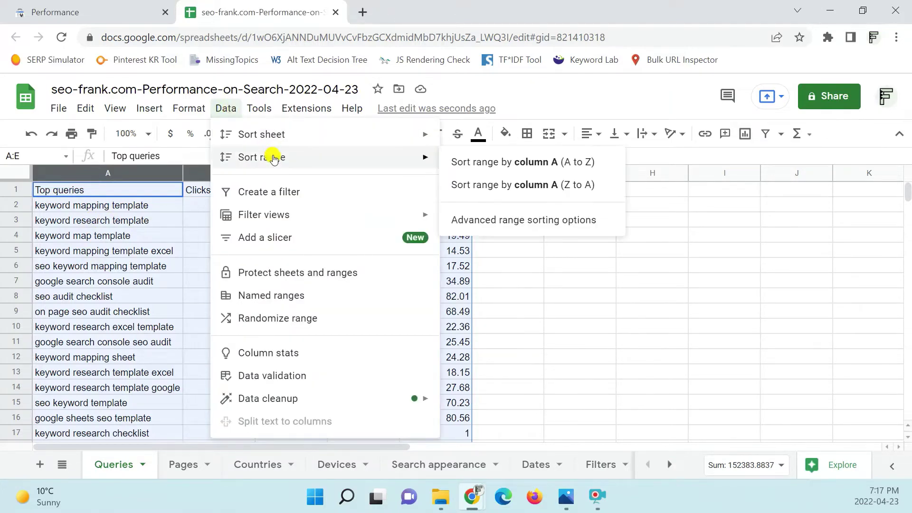
click(312, 193)
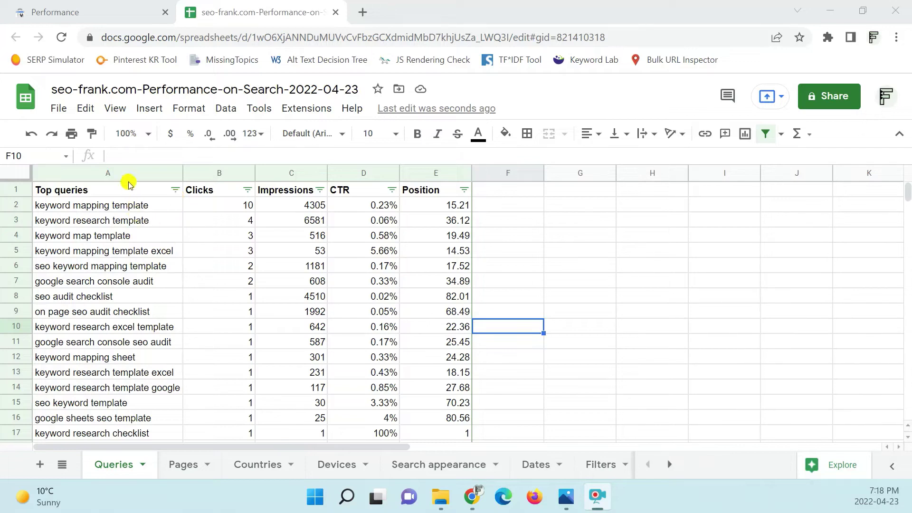
Sort columns A to E of the Queries sheet by Impressions in column C, in descending (Z → A) order.
drag(127, 173, 437, 204)
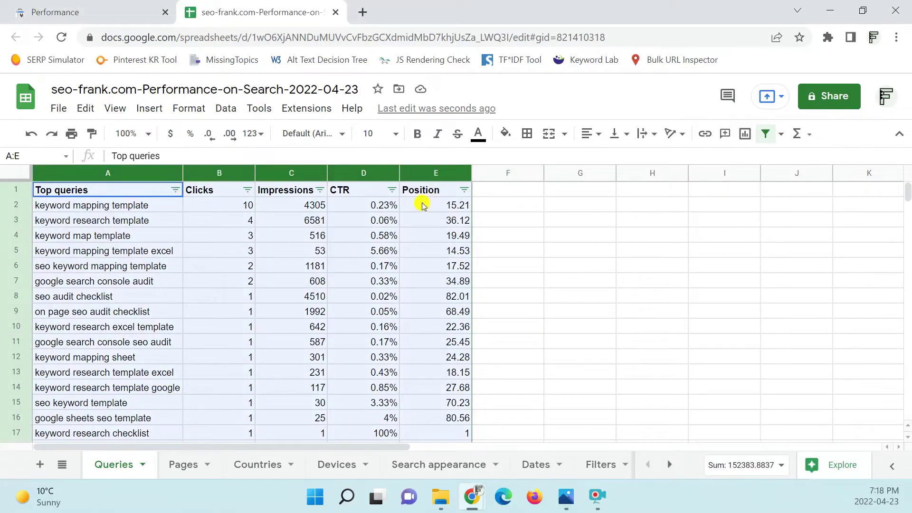
click(226, 109)
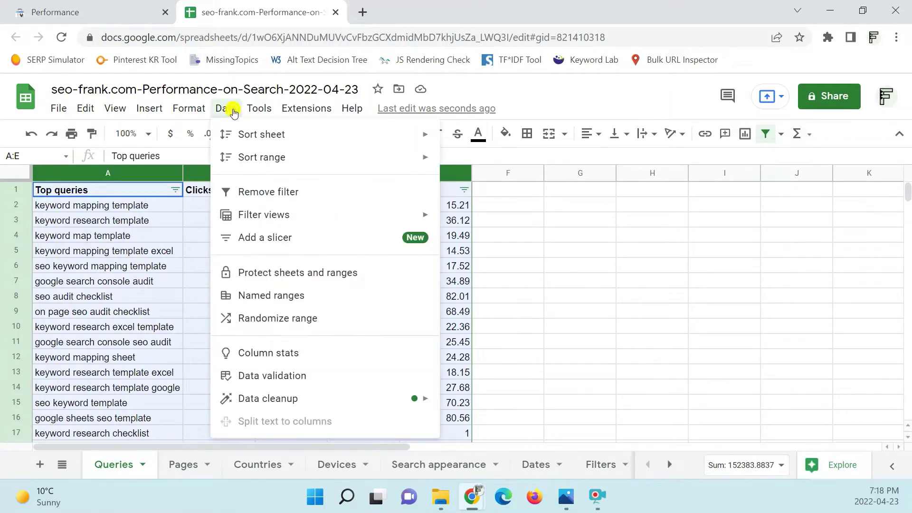
mouse_move(266, 161)
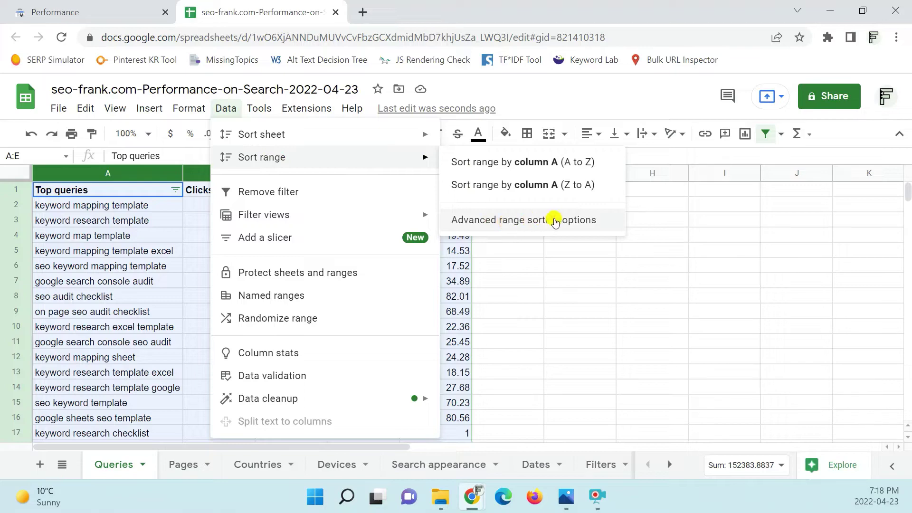
click(580, 221)
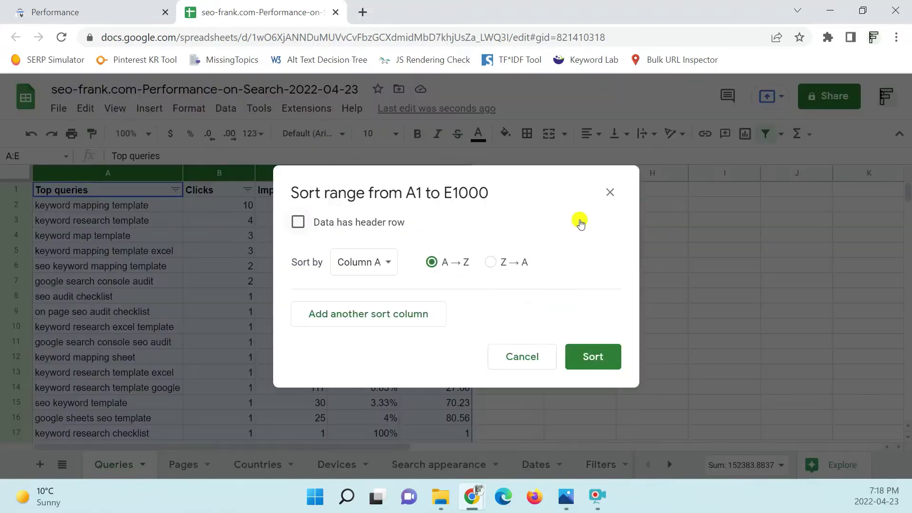
click(373, 256)
click(387, 309)
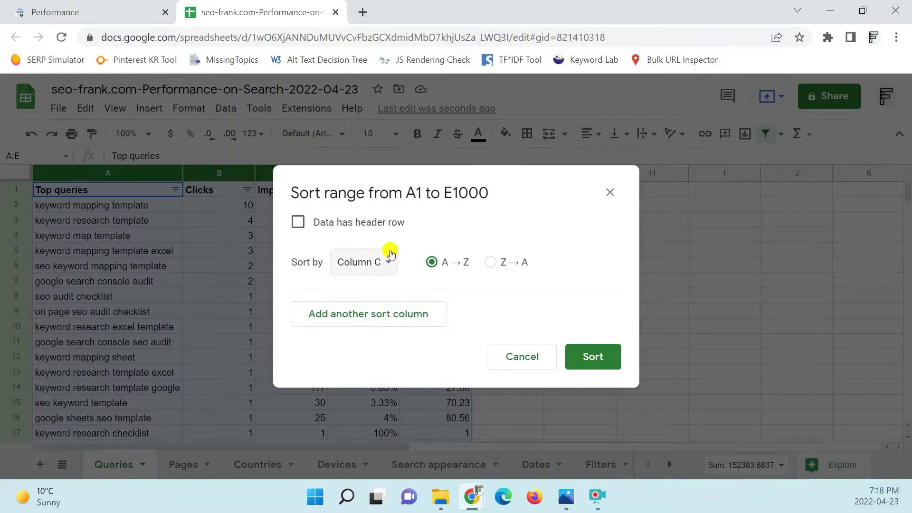
click(510, 265)
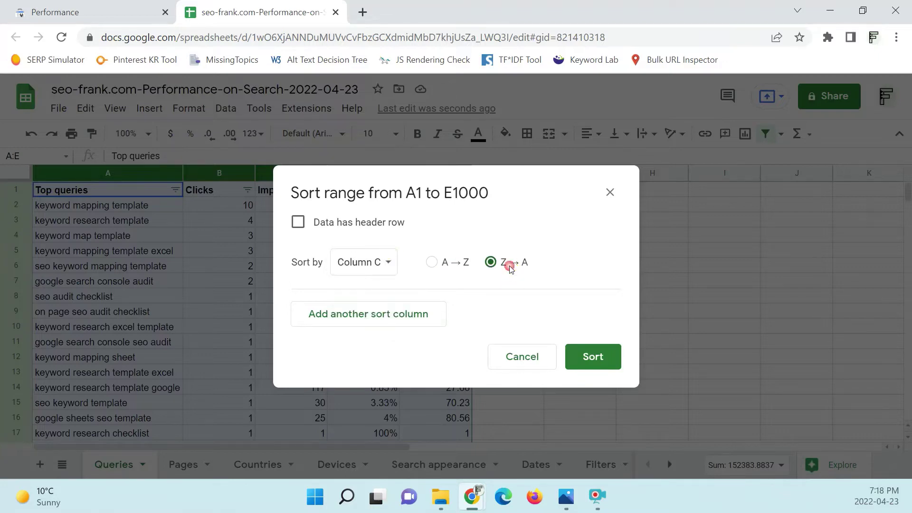
click(589, 359)
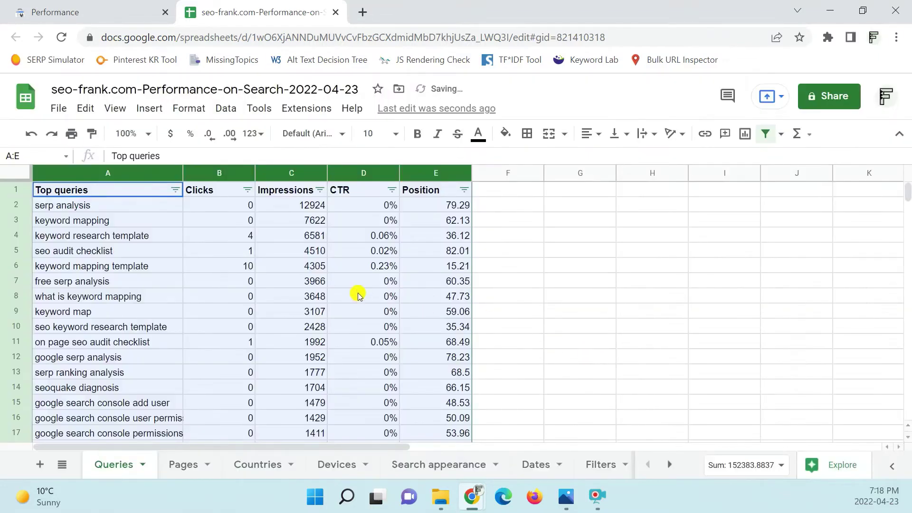
click(223, 248)
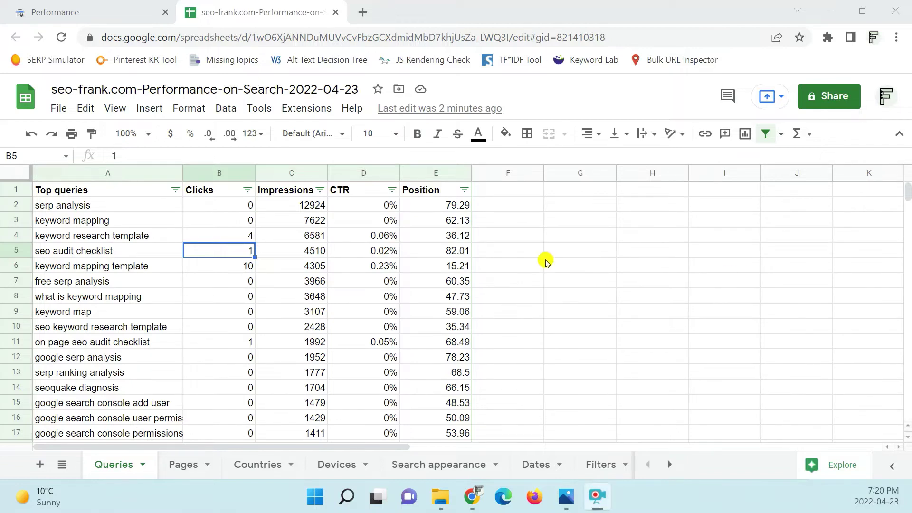
click(465, 190)
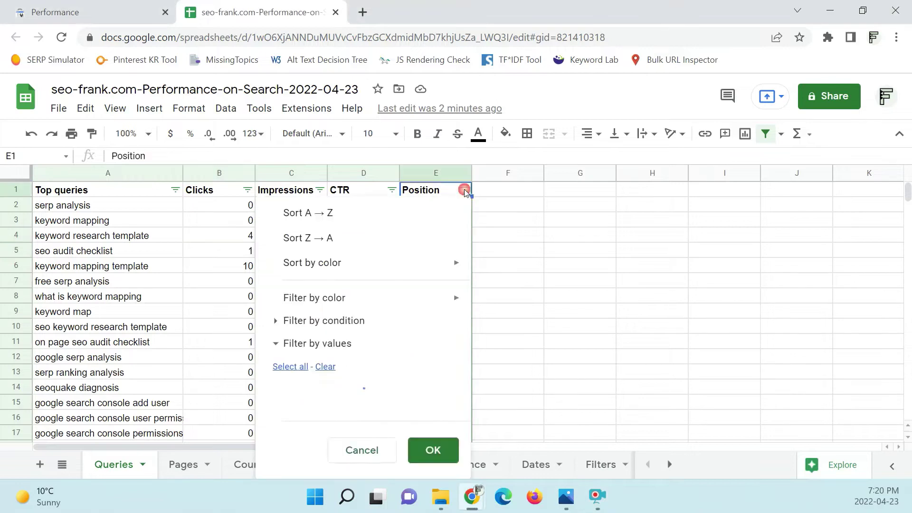
click(275, 323)
click(354, 352)
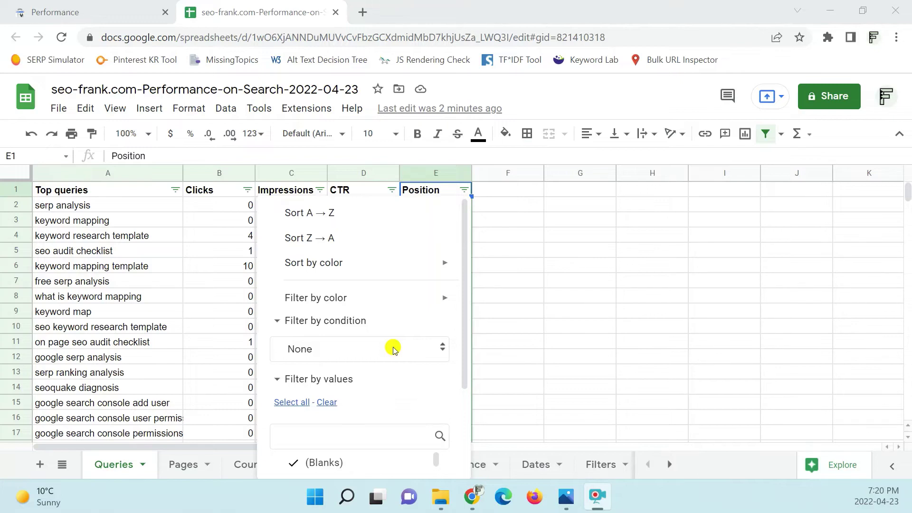
click(425, 356)
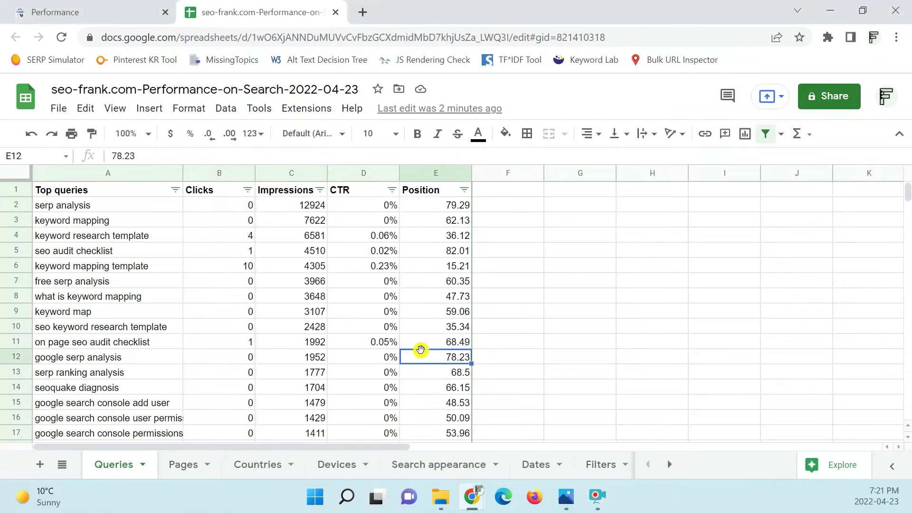
Filter the Position column by condition to show only values less than or equal to 10.
click(464, 190)
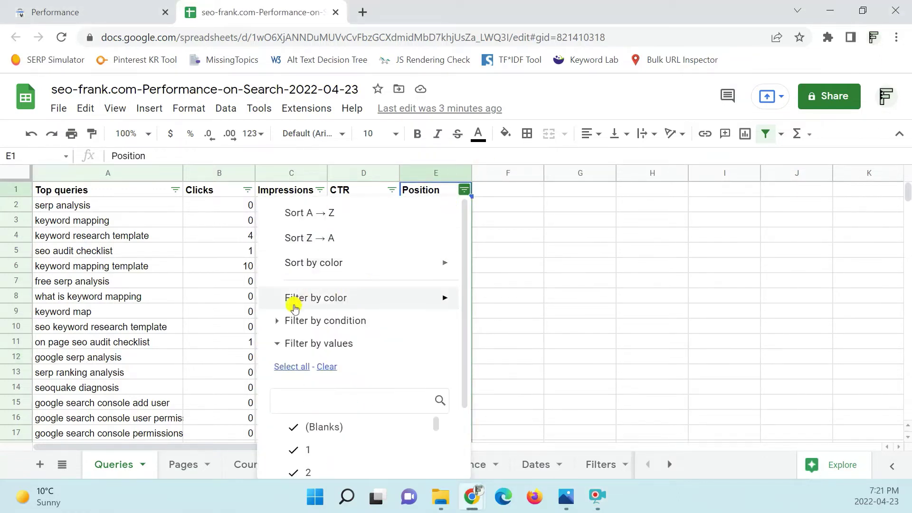
click(321, 321)
click(335, 349)
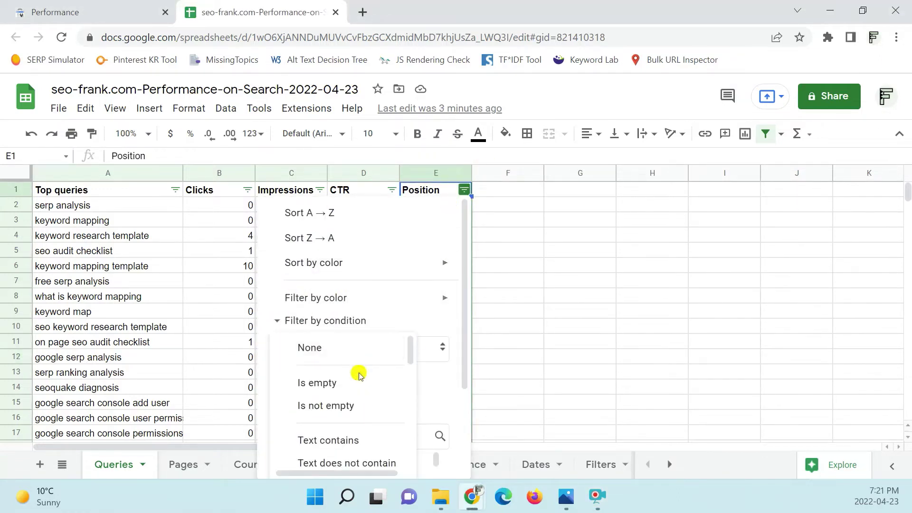
scroll(358, 403, down, 6)
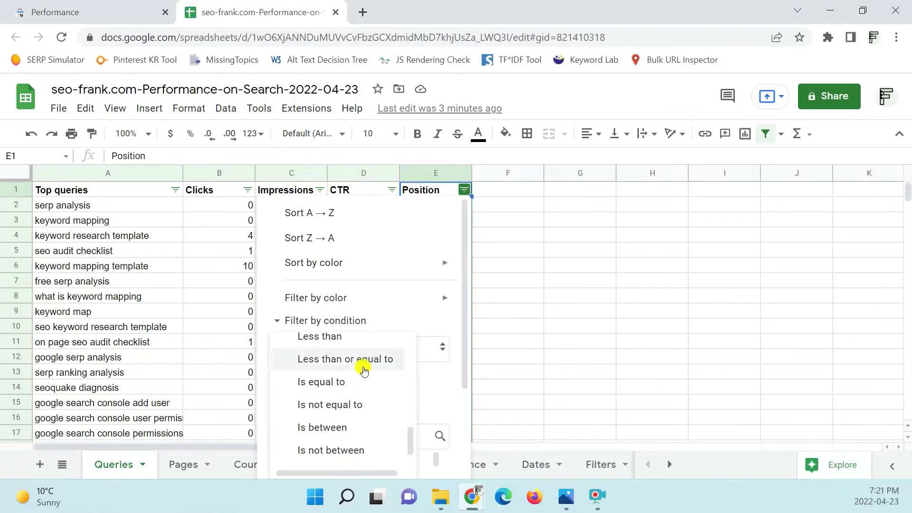
click(370, 367)
click(338, 381)
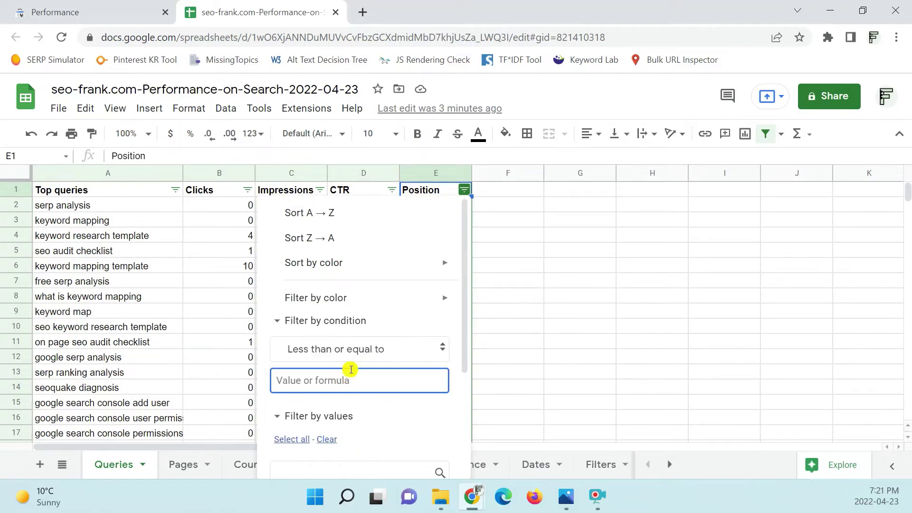
text(10)
scroll(360, 389, down, 4)
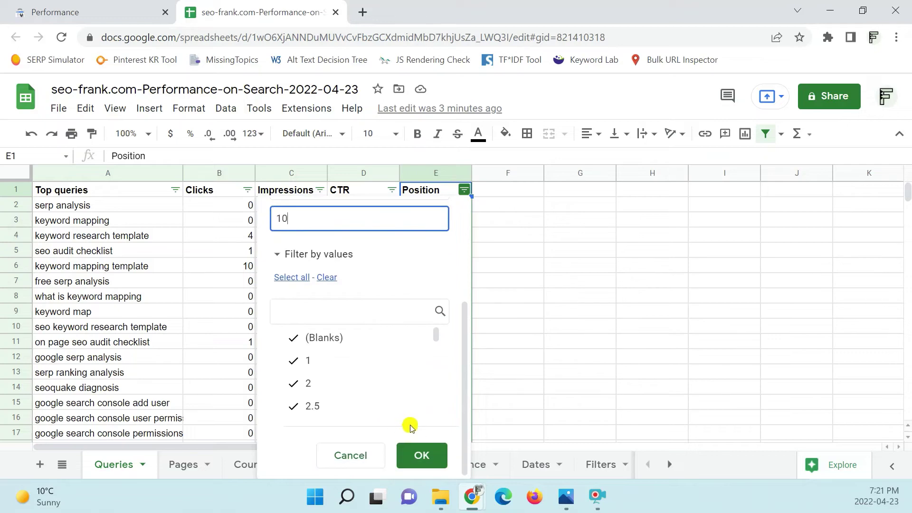
click(420, 454)
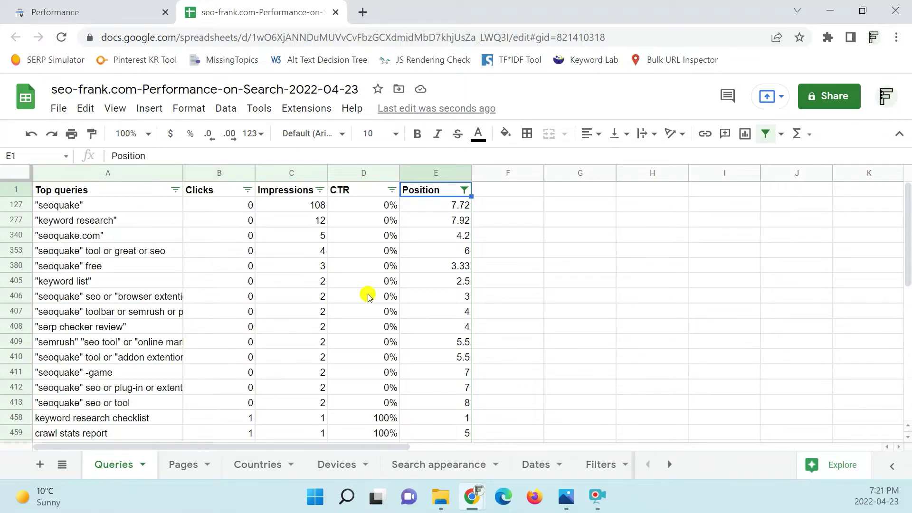
scroll(356, 301, down, 7)
scroll(354, 300, up, 7)
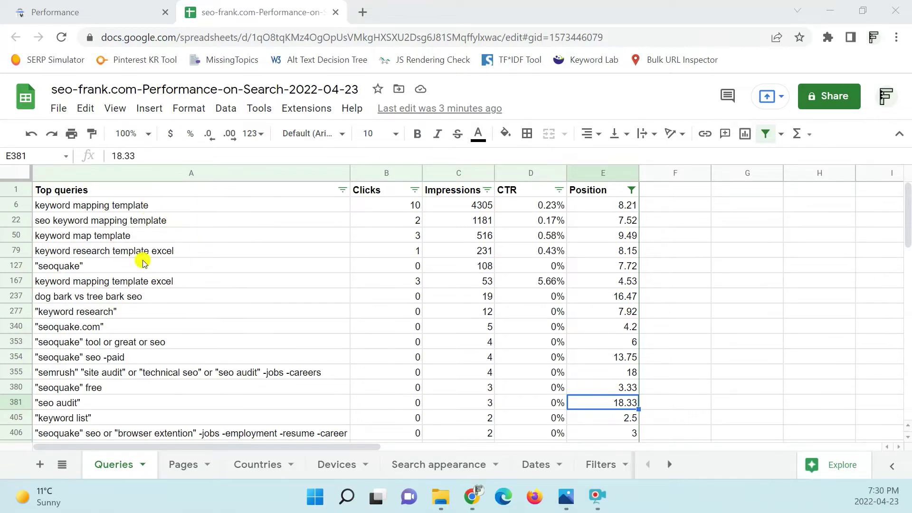
Fill the query cells "keyword mapping template" and "seo keyword mapping template" with yellow.
click(160, 208)
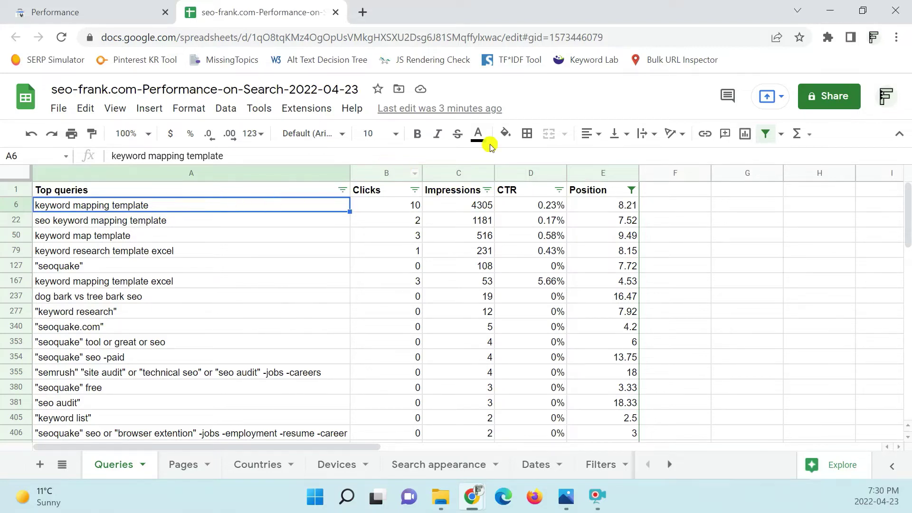
click(511, 138)
click(560, 271)
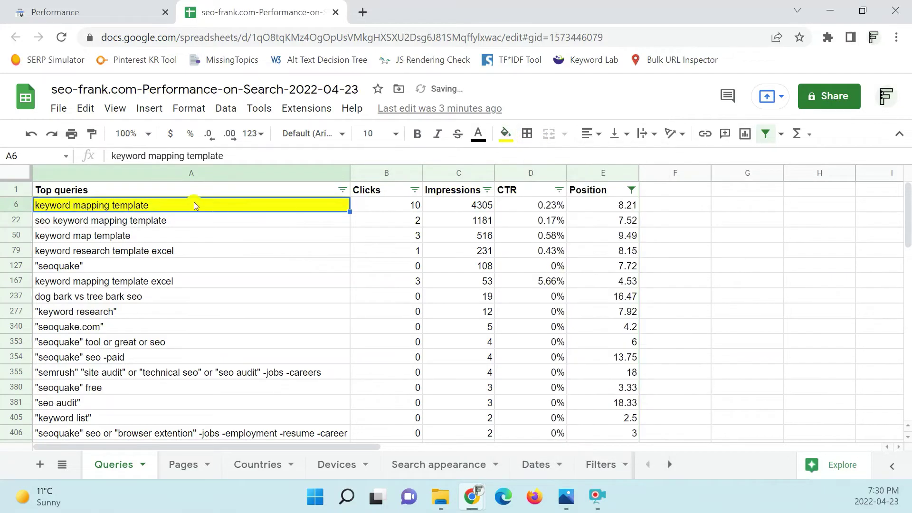
click(185, 224)
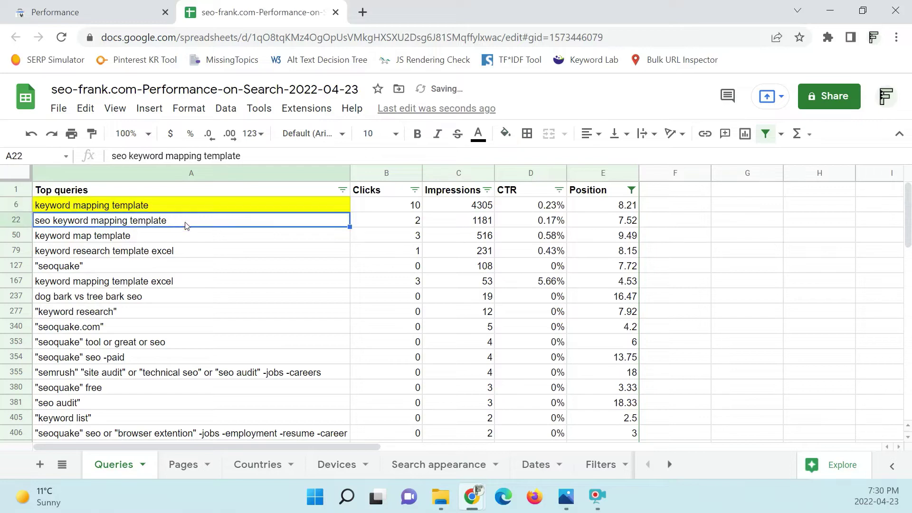
click(506, 136)
click(556, 269)
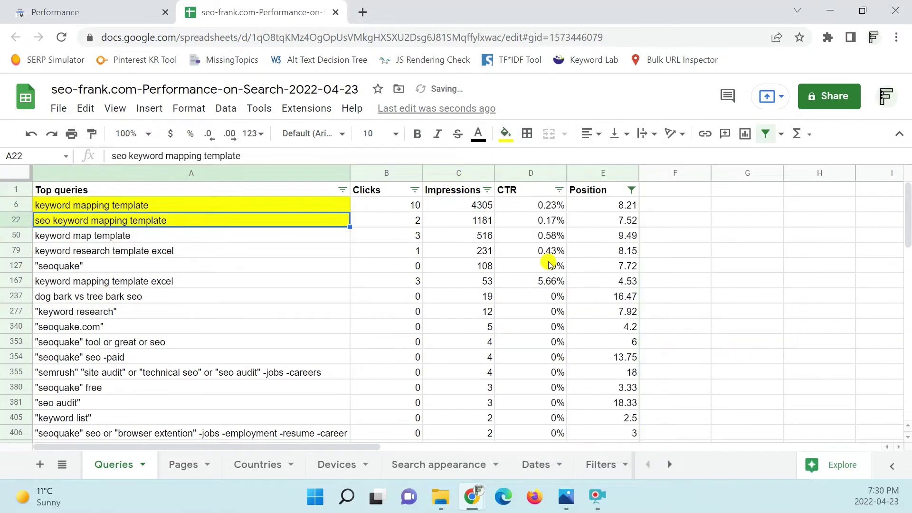
Fill the query cells "keyword map template", "keyword research template excel" and "keyword mapping template excel" with yellow.
key(Down)
key(shift+Down)
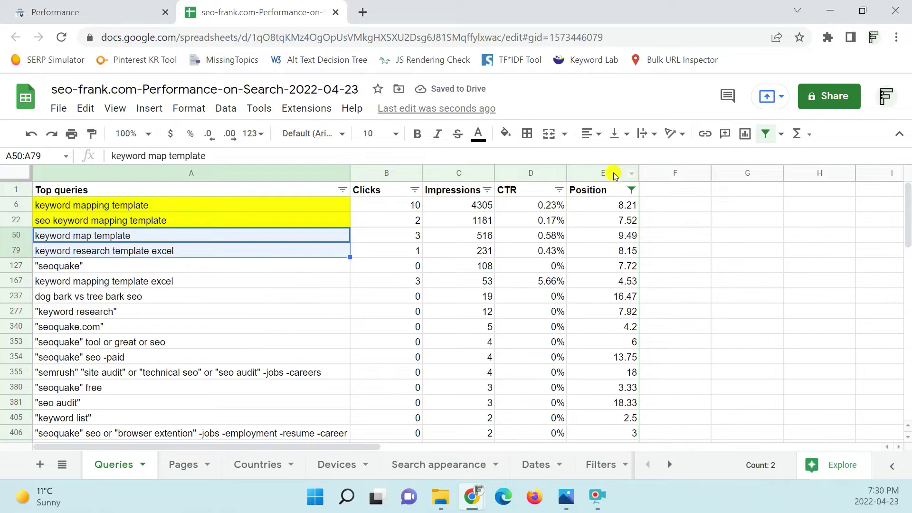
click(504, 134)
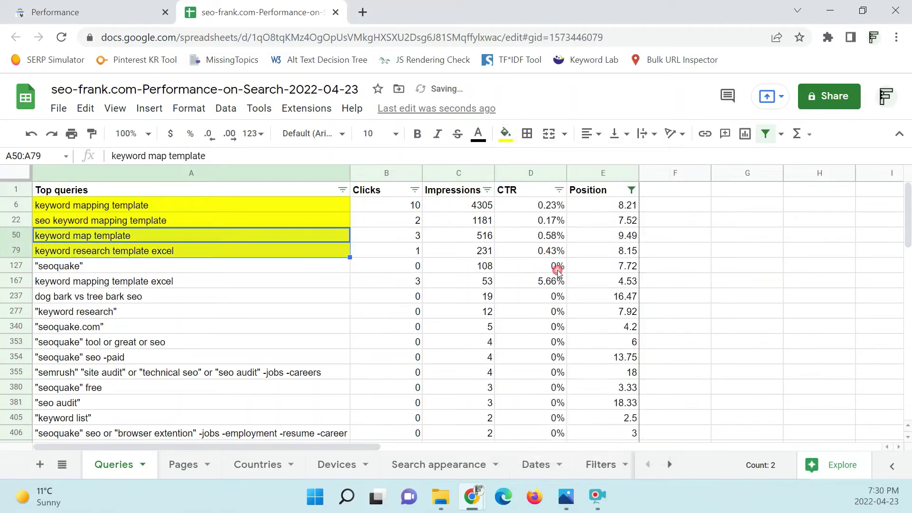
click(558, 269)
click(177, 284)
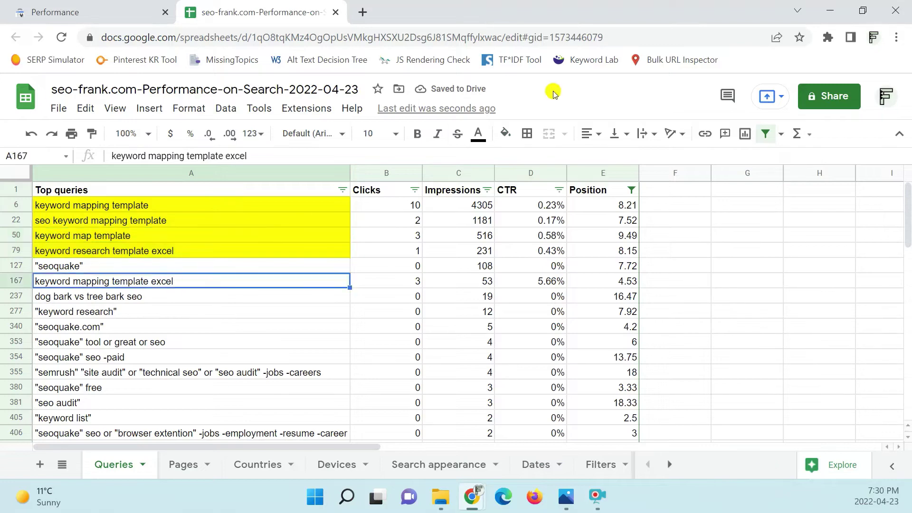
click(504, 135)
click(557, 267)
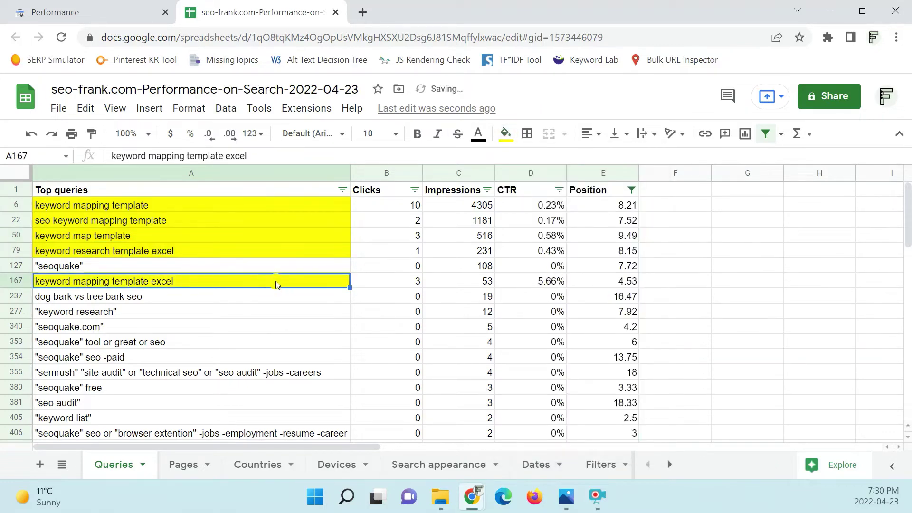
Examine the filtered query list down to its last row, comparing the unhighlighted low-impression queries with the yellow ones.
scroll(276, 284, down, 10)
scroll(275, 284, up, 10)
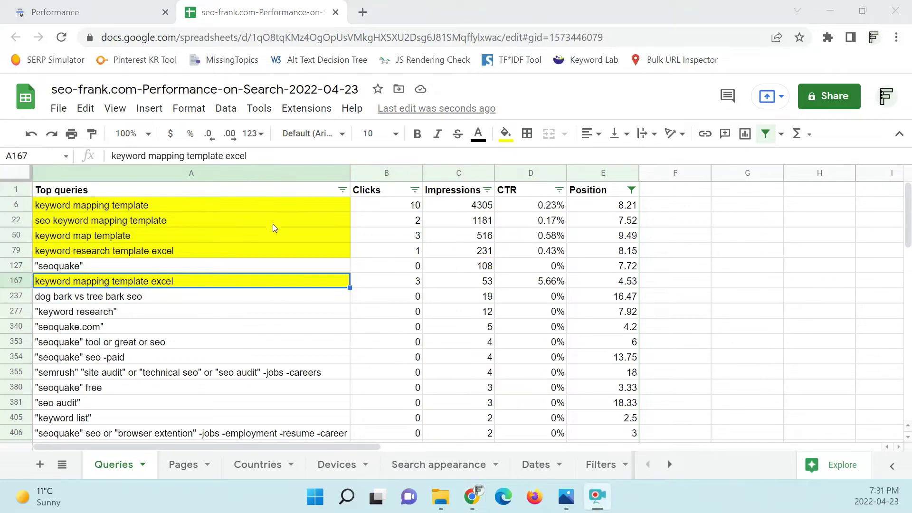
scroll(274, 228, down, 3)
scroll(270, 228, down, 5)
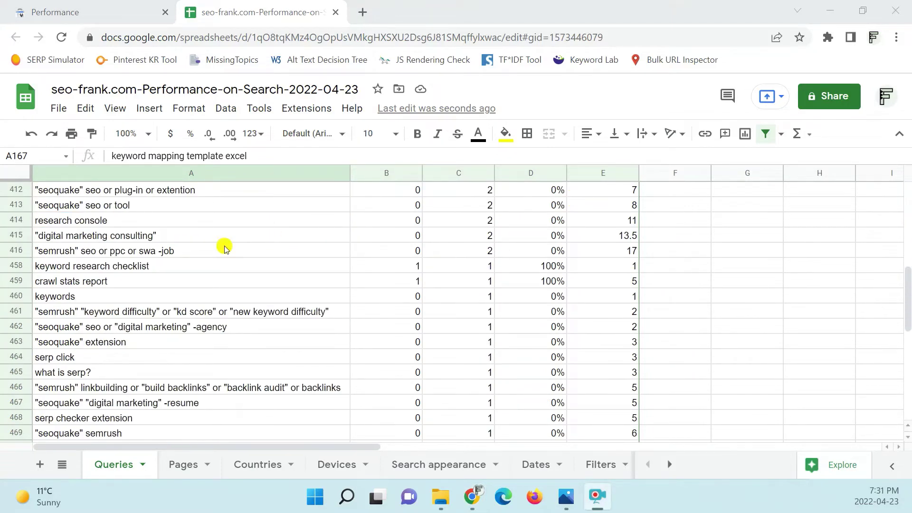
scroll(353, 330, up, 8)
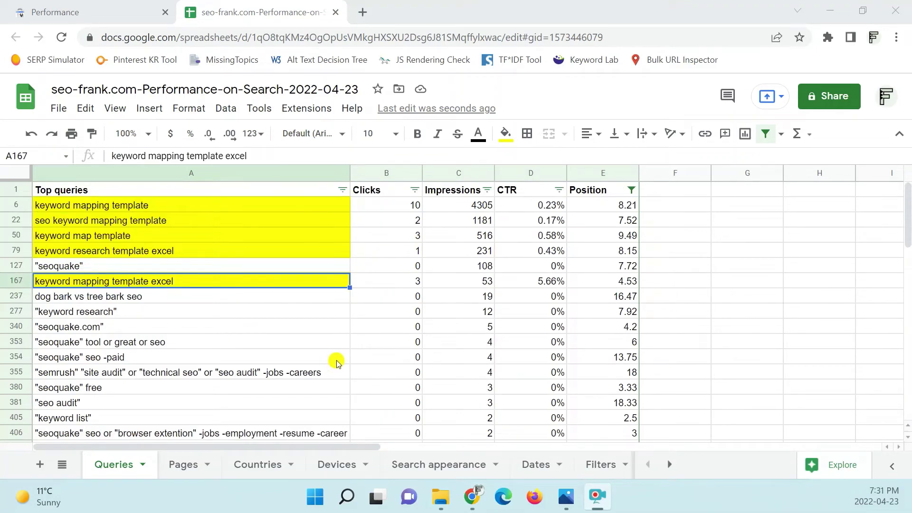
scroll(343, 352, down, 15)
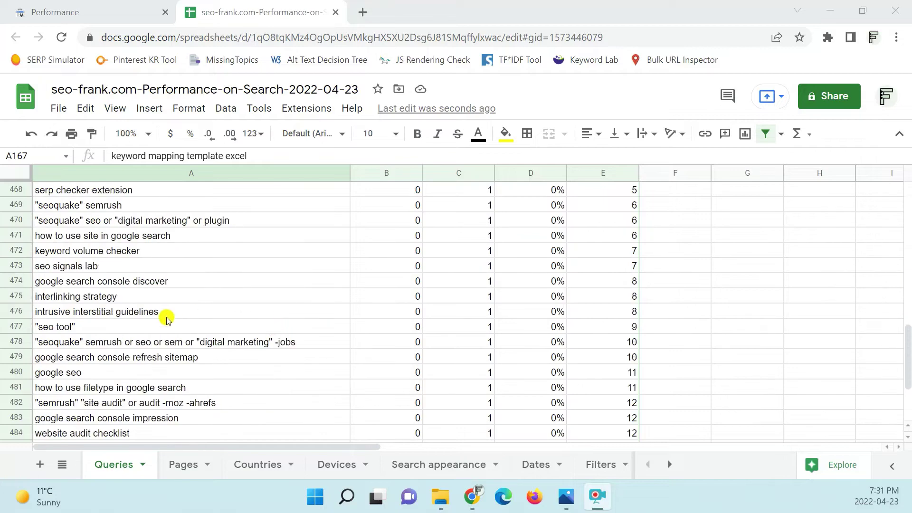
click(136, 266)
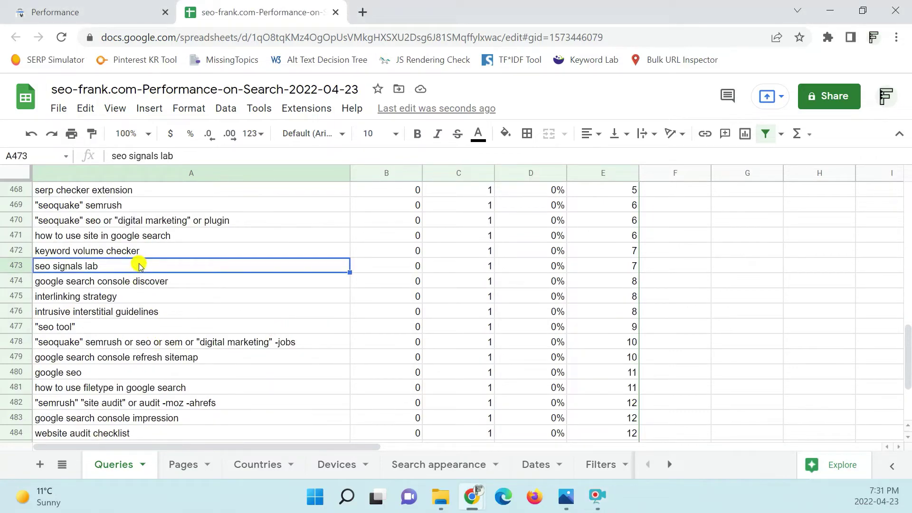
scroll(138, 267, up, 15)
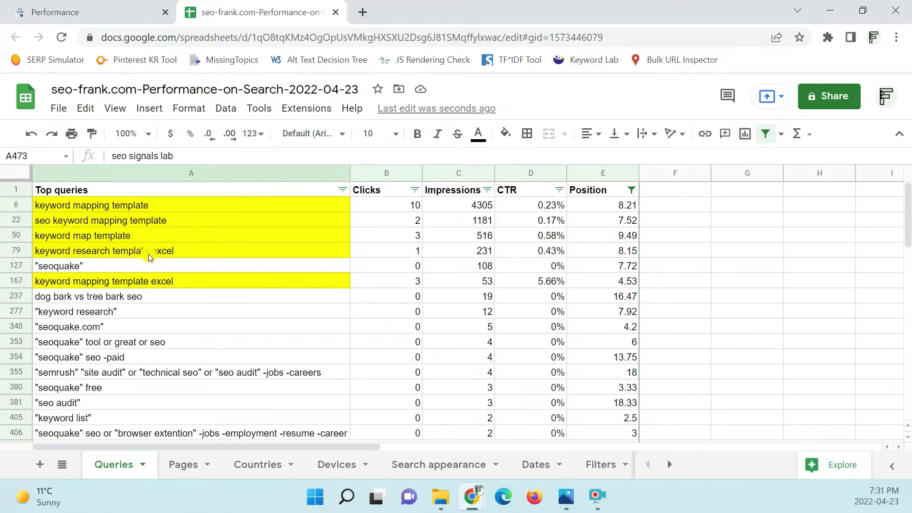
scroll(173, 297, down, 15)
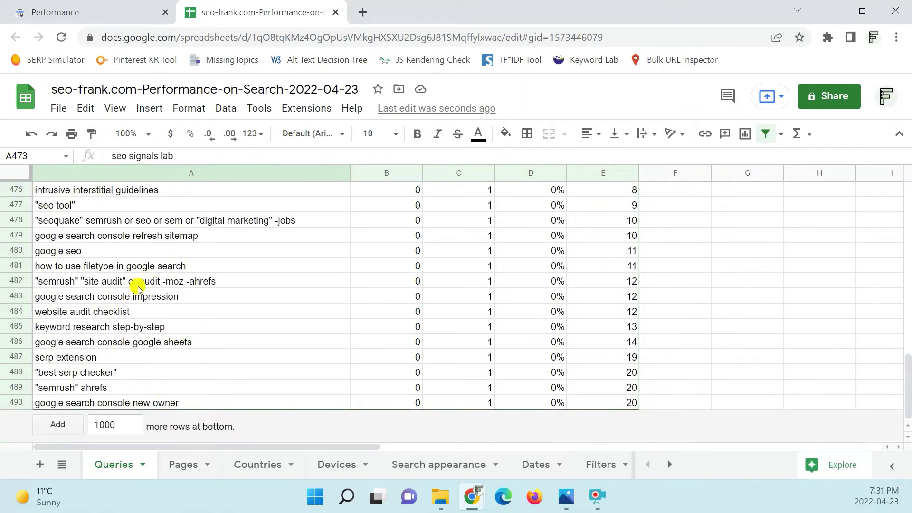
scroll(139, 287, up, 5)
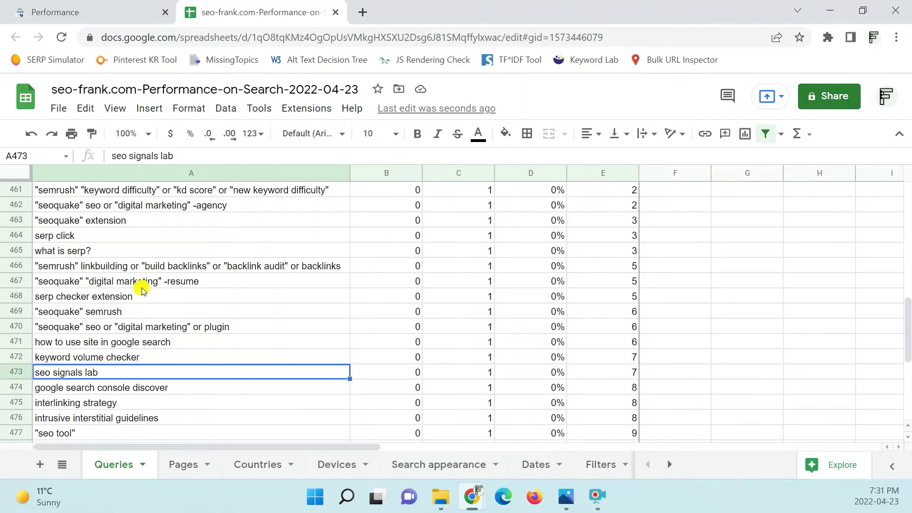
scroll(141, 291, down, 5)
scroll(178, 278, up, 15)
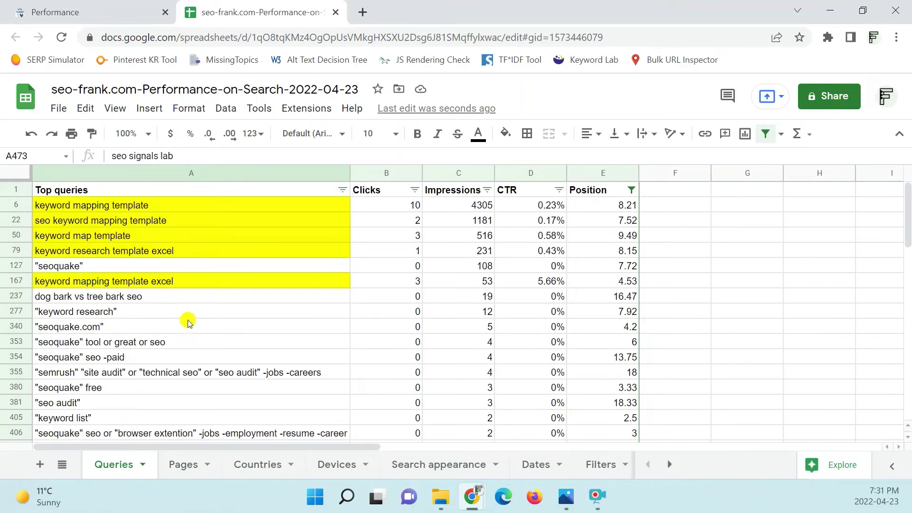
Review the filtered query list and single out the highlighted template queries, ending on the "keyword mapping template" cell.
scroll(186, 318, down, 5)
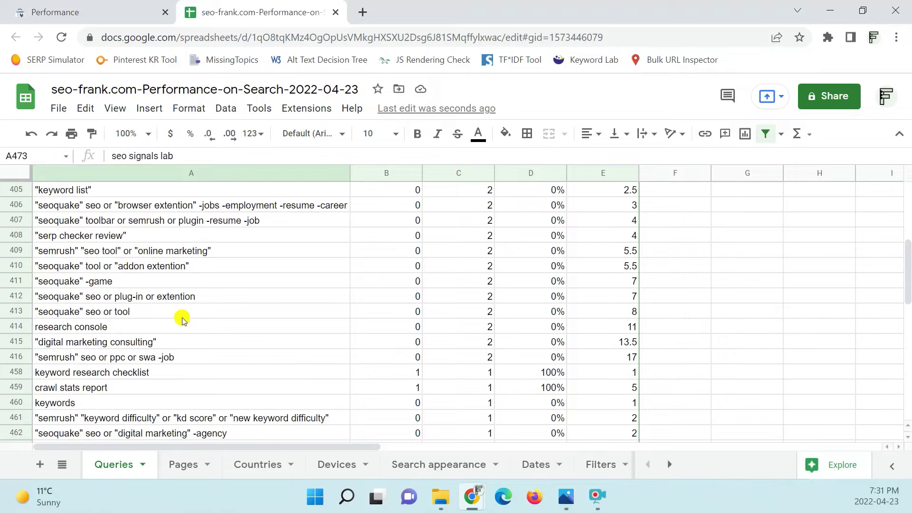
scroll(184, 319, up, 10)
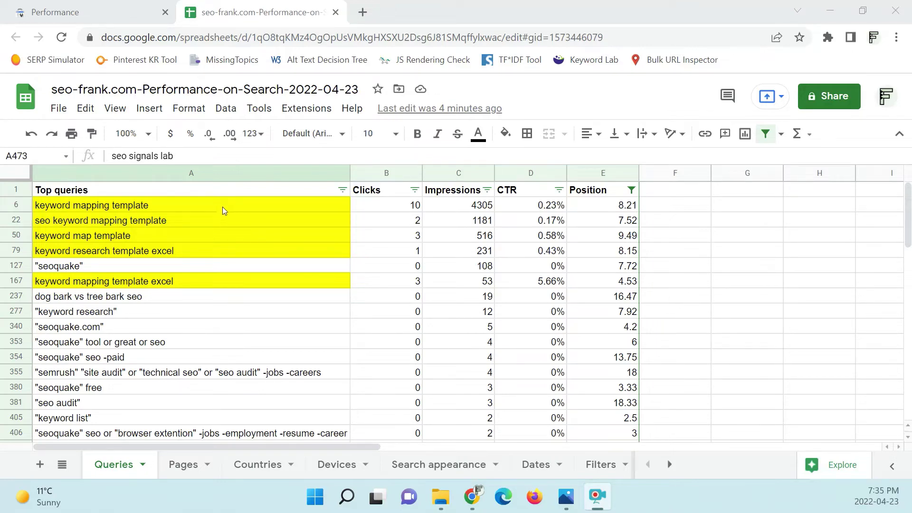
drag(222, 206, 216, 287)
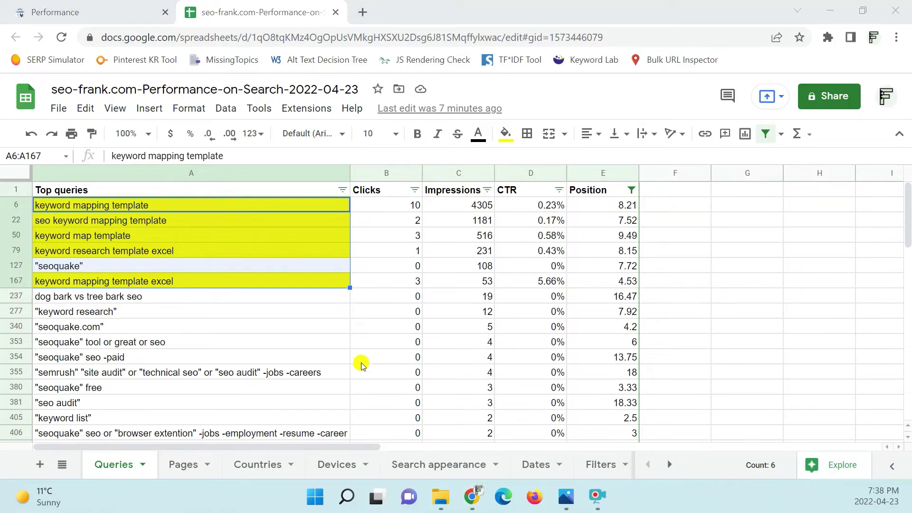
click(372, 338)
drag(296, 209, 294, 255)
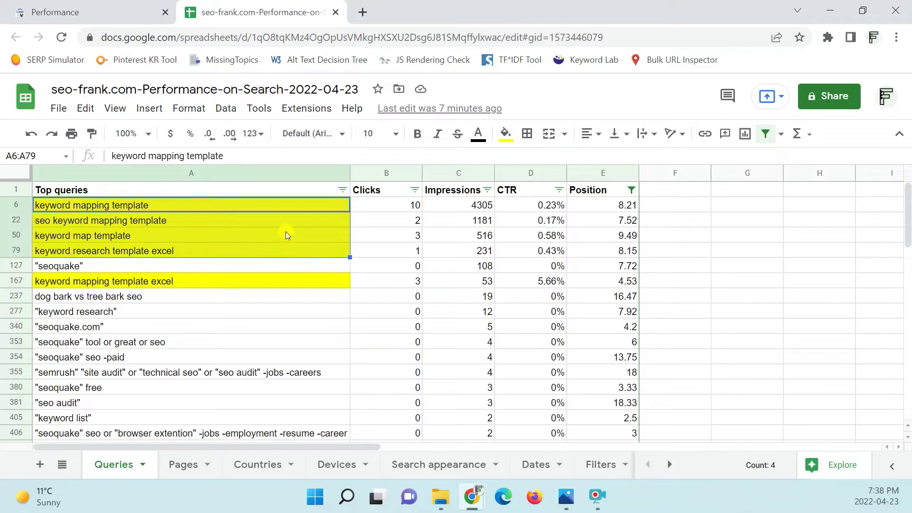
click(155, 205)
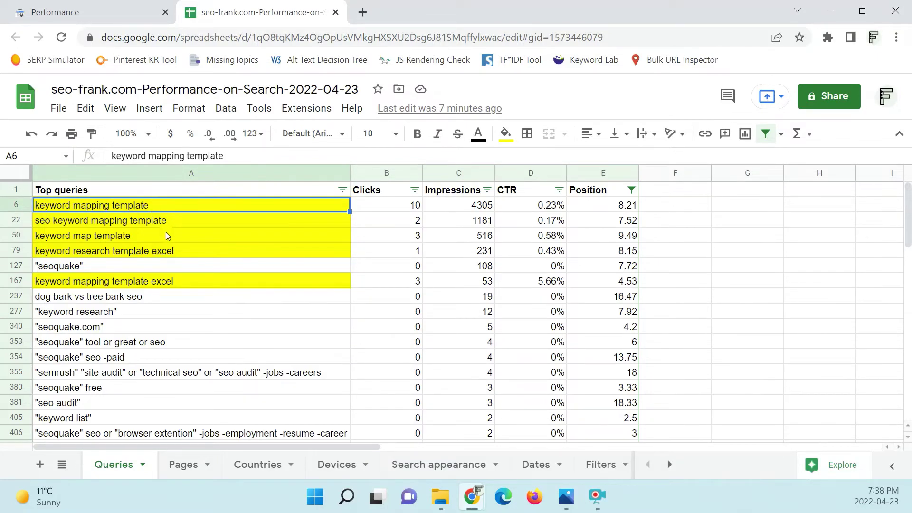
Switch to the Search Console performance report and filter it by the query "keyword mapping template".
click(118, 15)
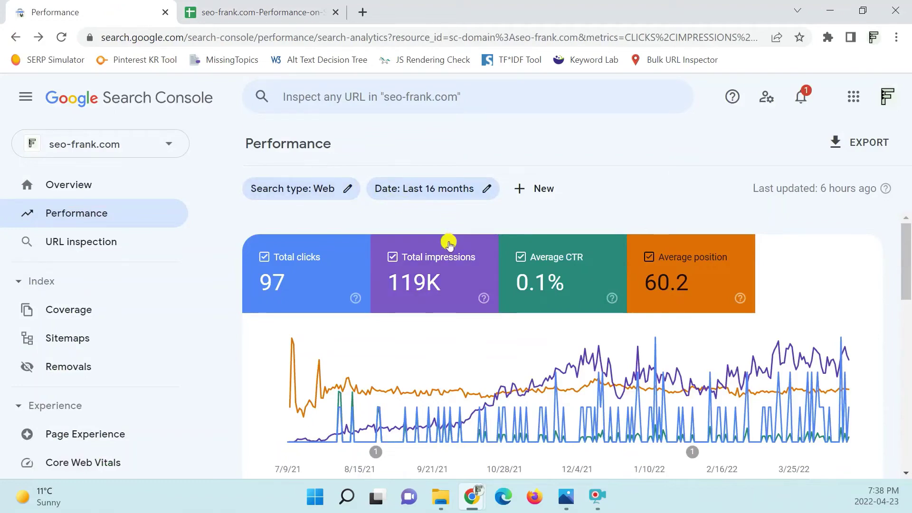
scroll(473, 259, down, 4)
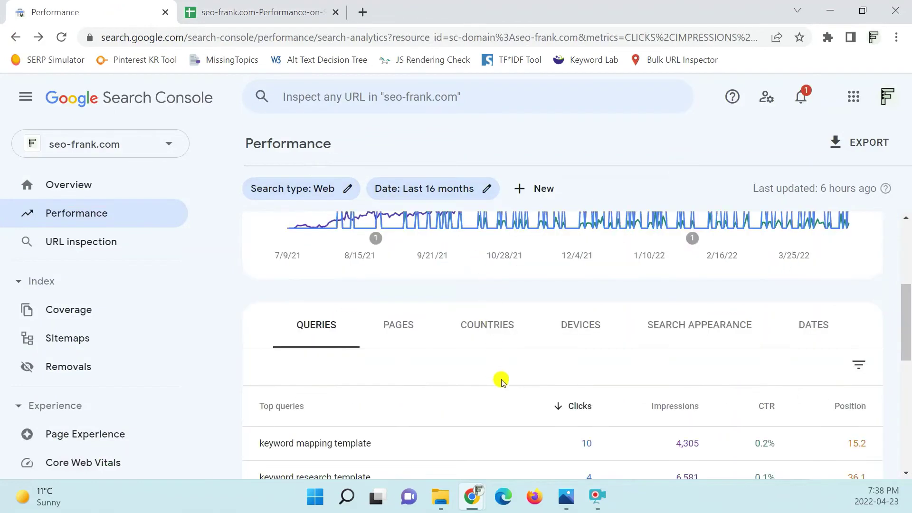
scroll(498, 378, down, 1)
scroll(374, 368, down, 2)
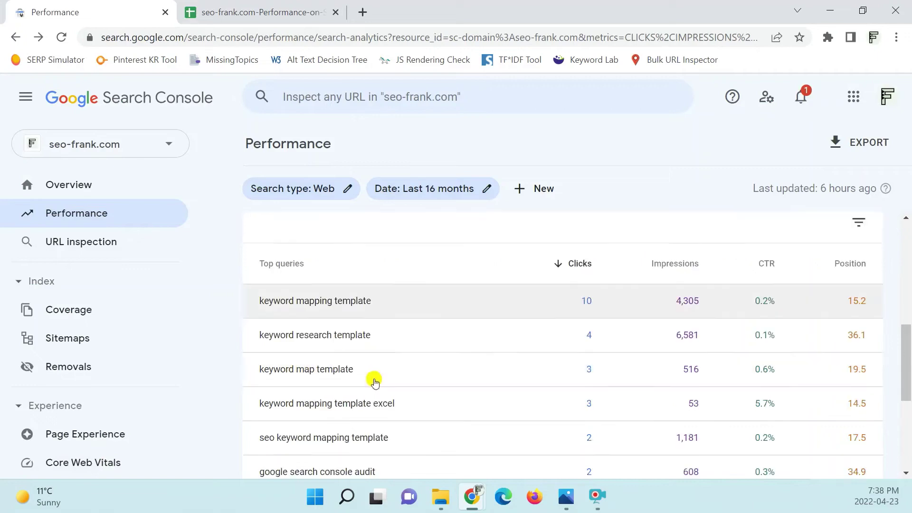
scroll(373, 372, up, 1)
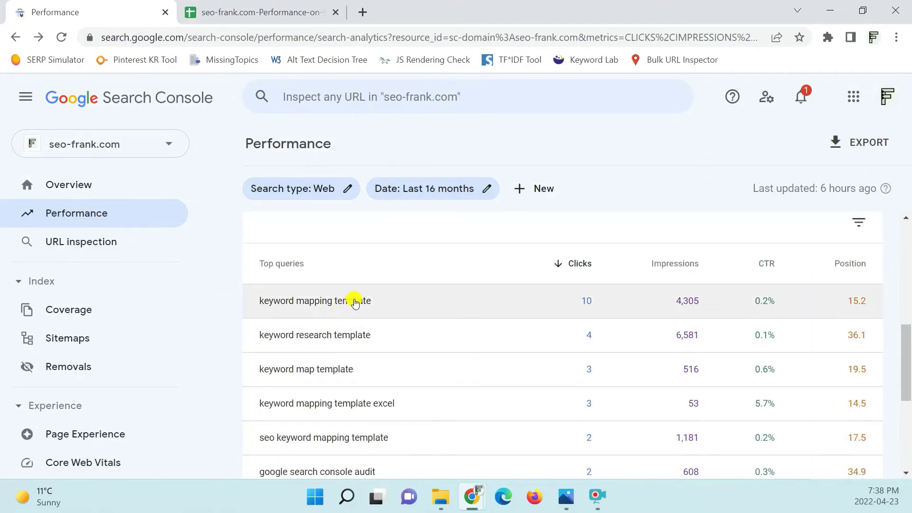
click(358, 303)
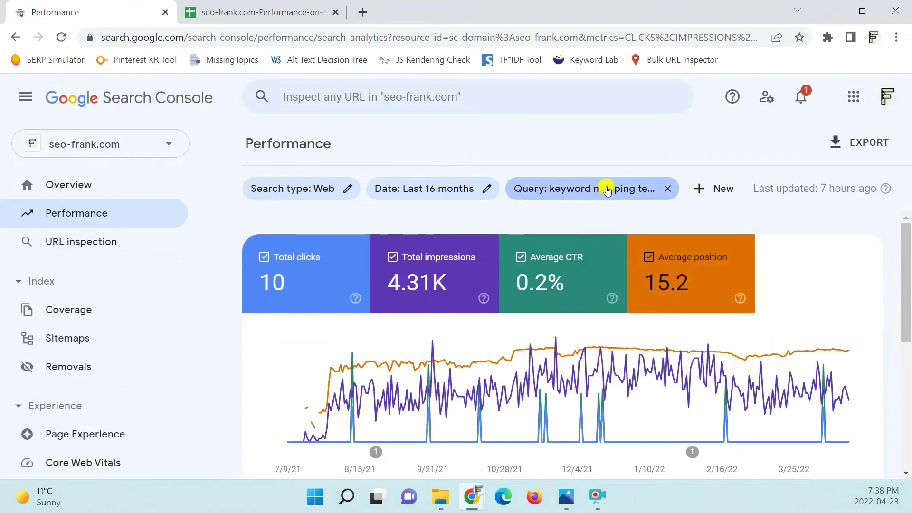
List the pages for the "keyword mapping template" query and examine their clicks, impressions and positions.
mouse_move(484, 303)
scroll(484, 303, down, 5)
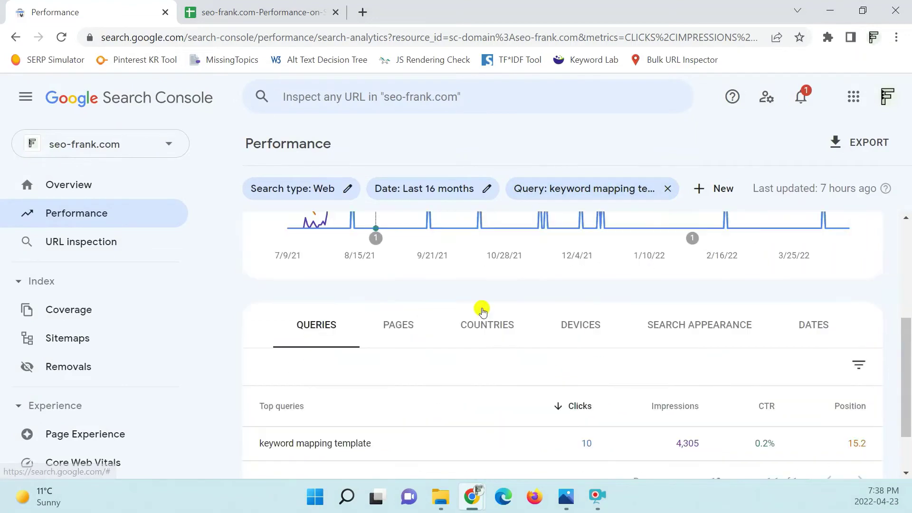
click(400, 330)
scroll(401, 330, down, 3)
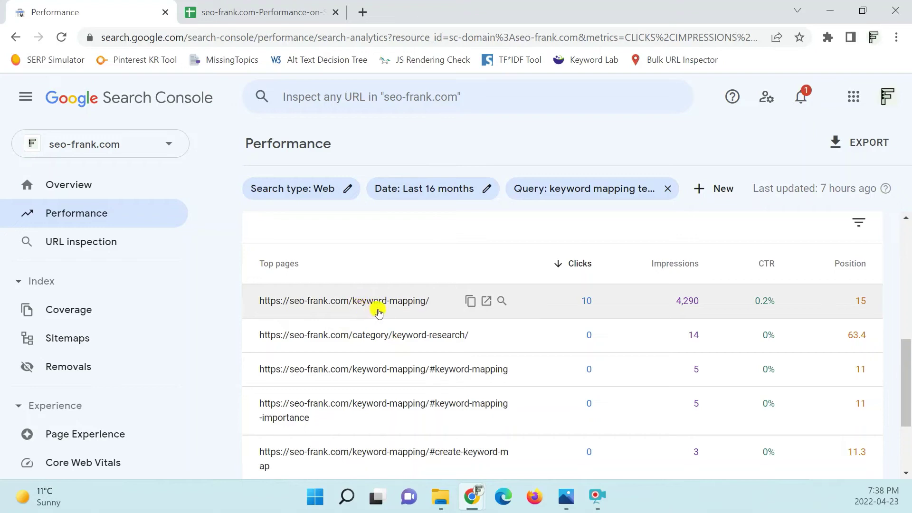
scroll(378, 312, up, 5)
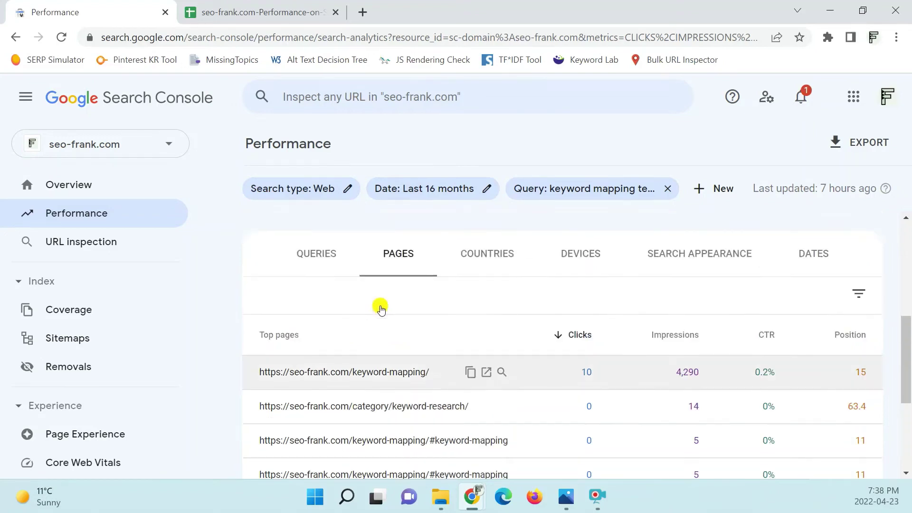
scroll(379, 311, up, 1)
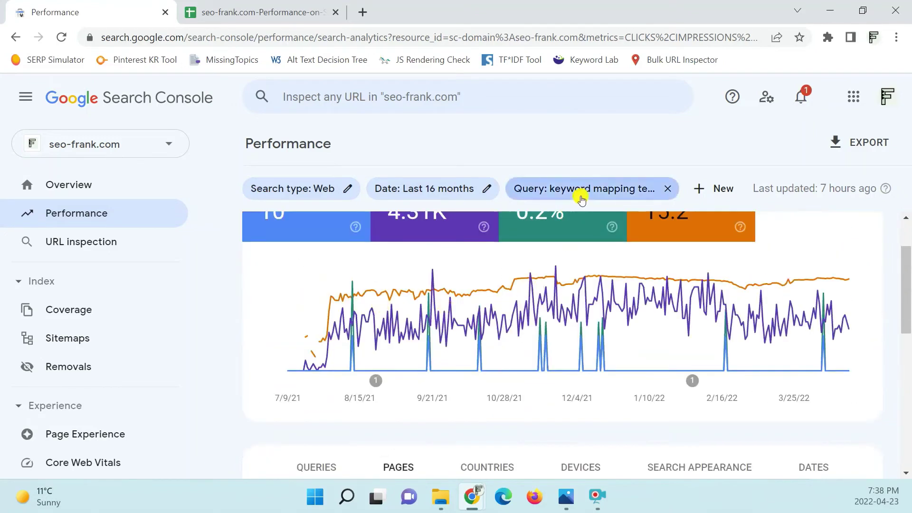
scroll(543, 295, down, 3)
scroll(544, 294, down, 1)
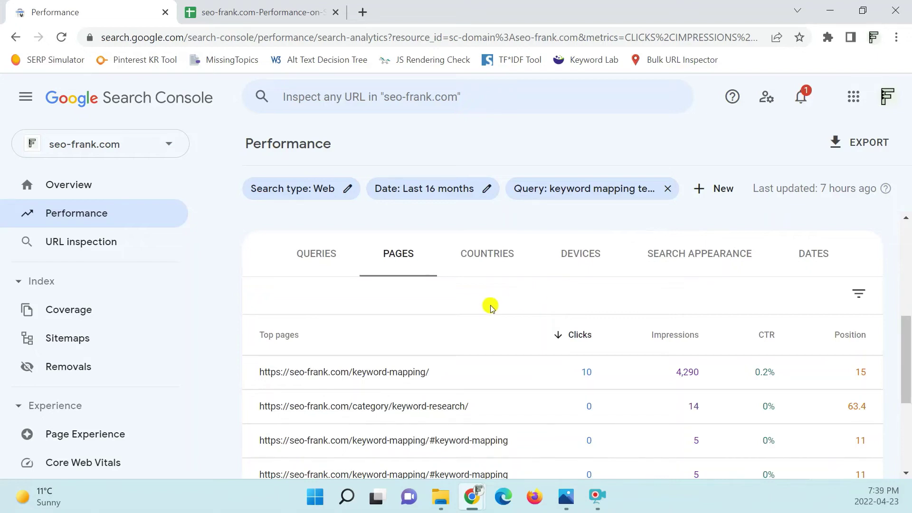
scroll(507, 313, up, 3)
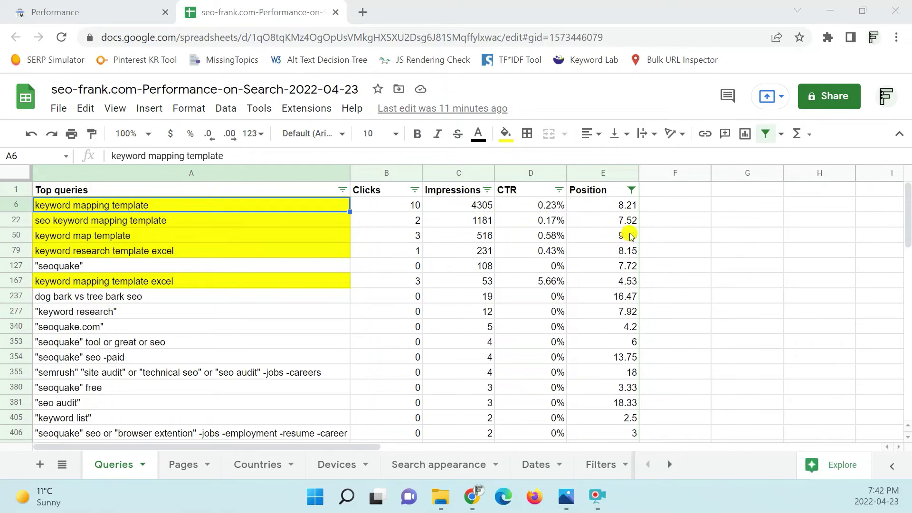
click(632, 190)
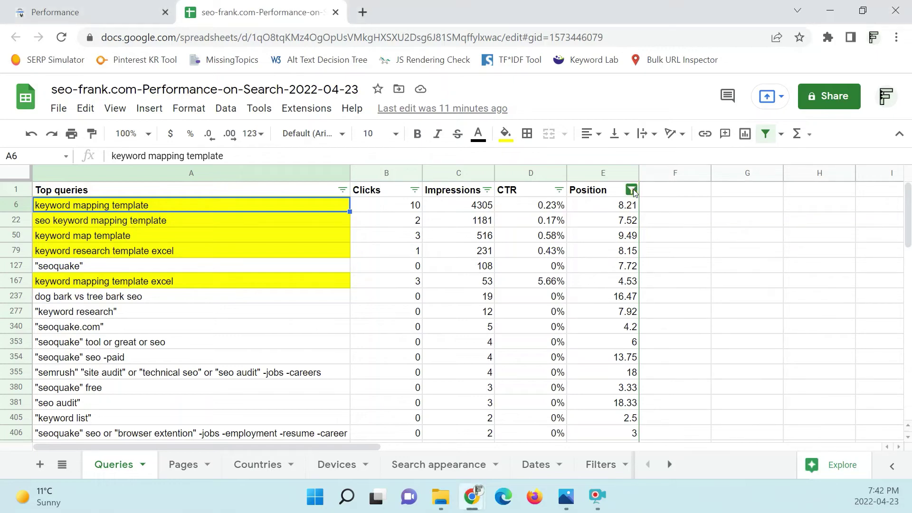
click(632, 190)
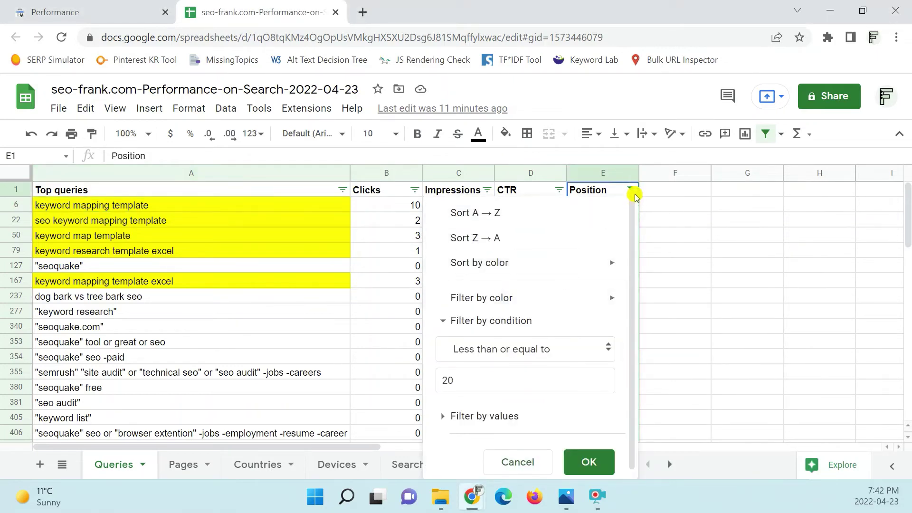
click(549, 352)
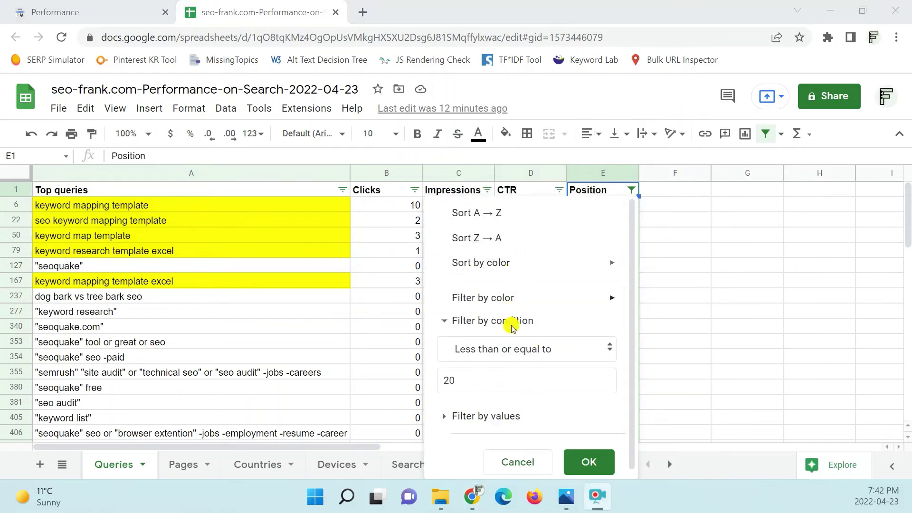
click(516, 354)
key(Return)
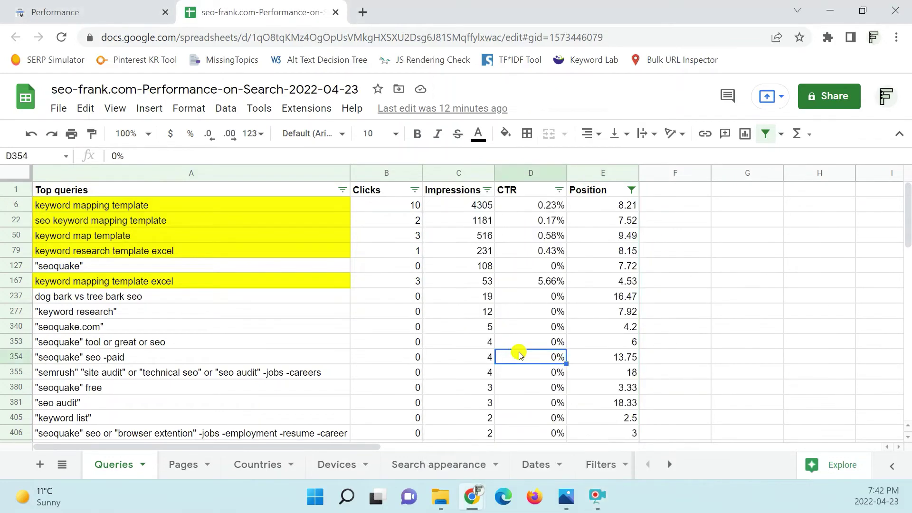
Change the Position column's filter condition to "Is between" 10 and 20 and apply it.
click(631, 190)
click(464, 349)
scroll(498, 368, down, 1)
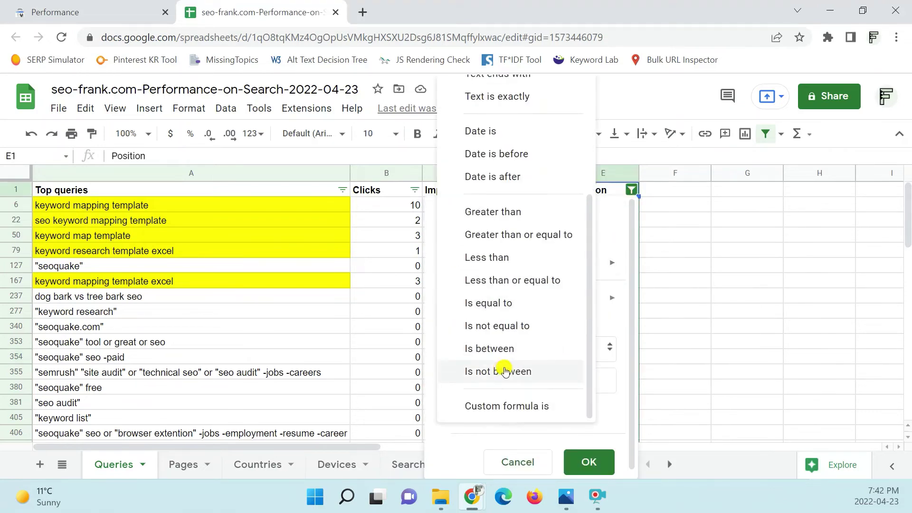
click(503, 349)
click(490, 380)
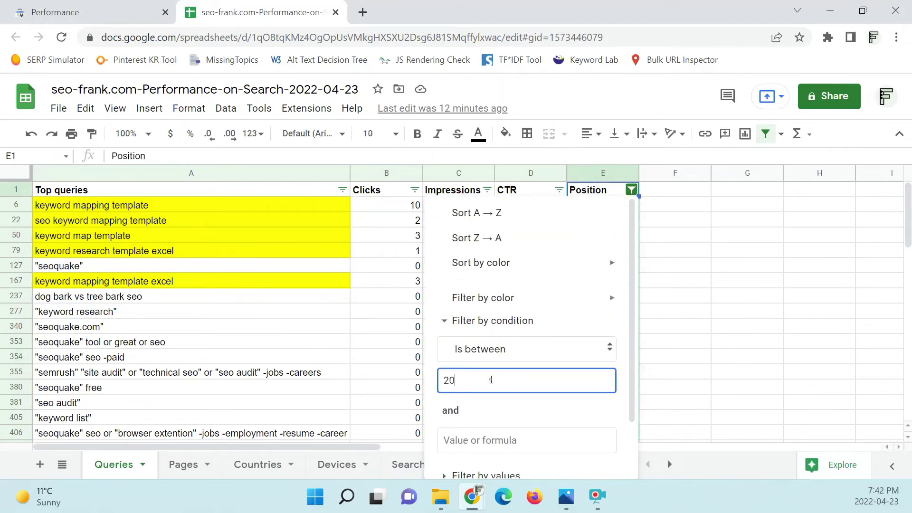
double_click(491, 380)
key(BackSpace)
text(10)
click(470, 442)
text(20)
scroll(564, 393, down, 1)
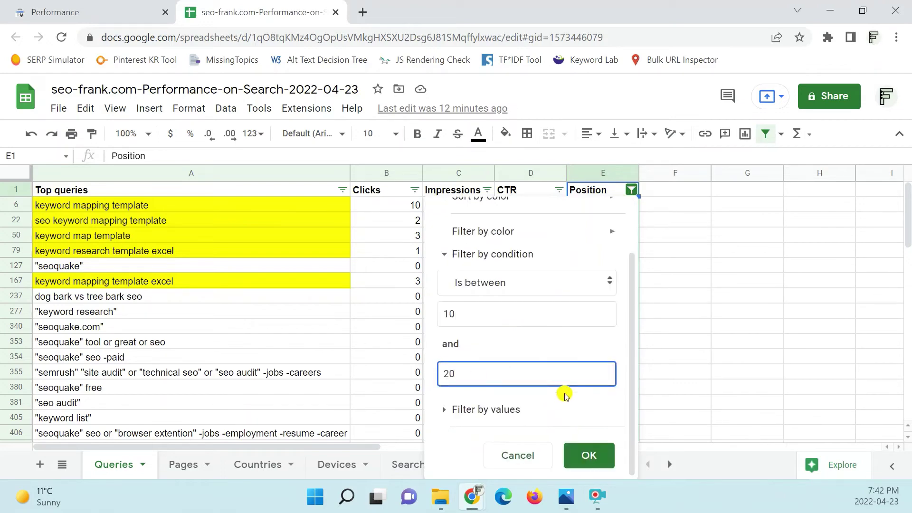
click(594, 458)
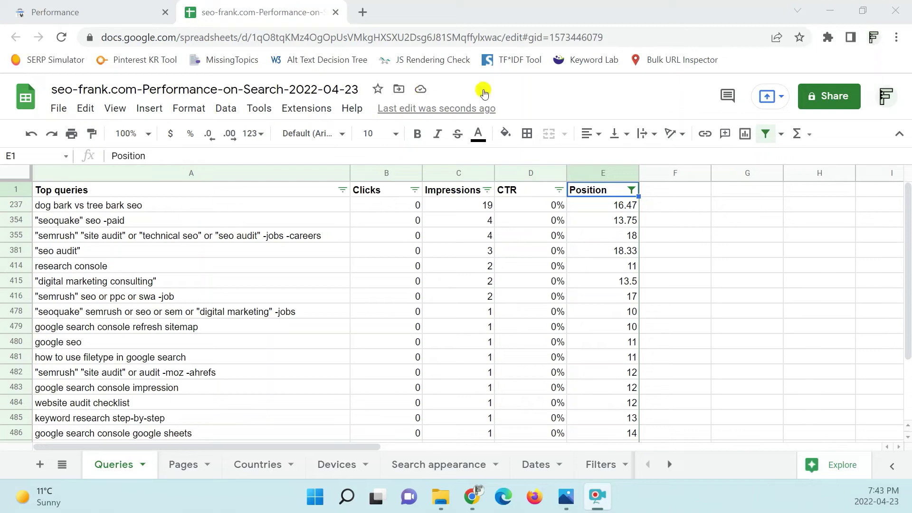
click(632, 193)
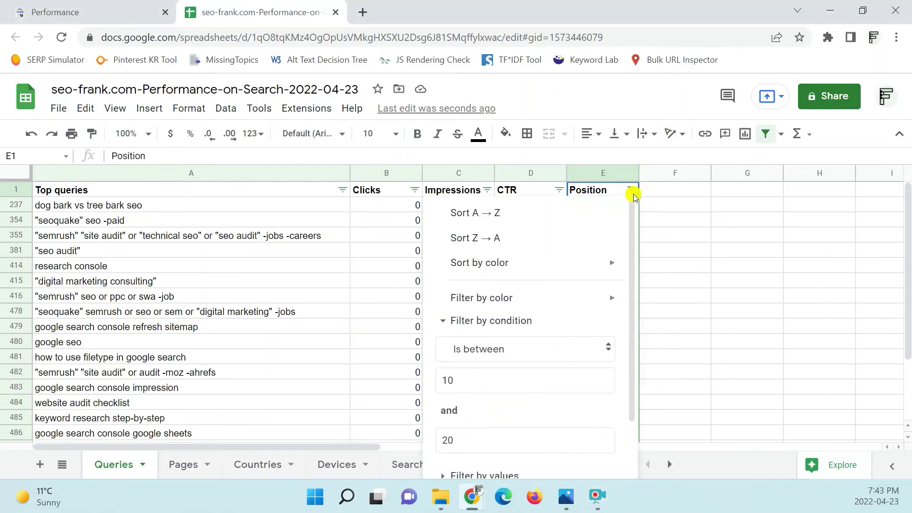
click(468, 435)
key(Left)
key(BackSpace)
text(3)
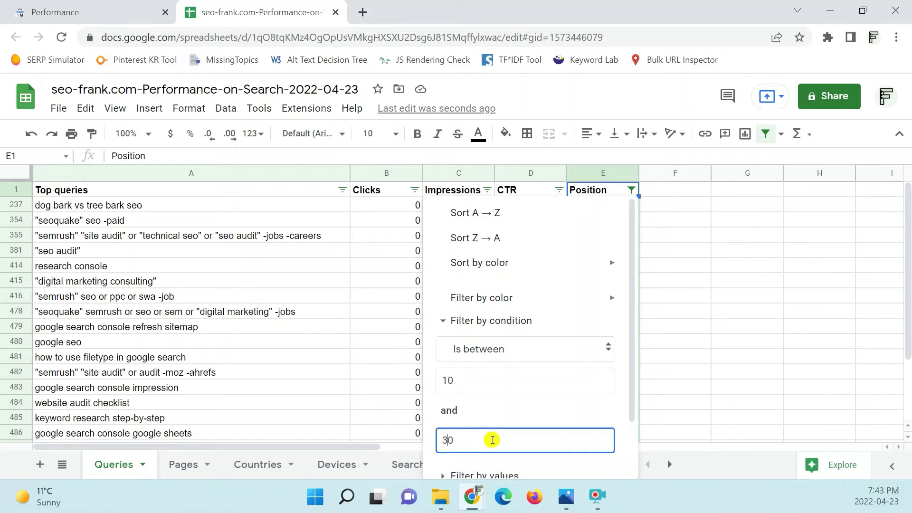
key(BackSpace)
text(4)
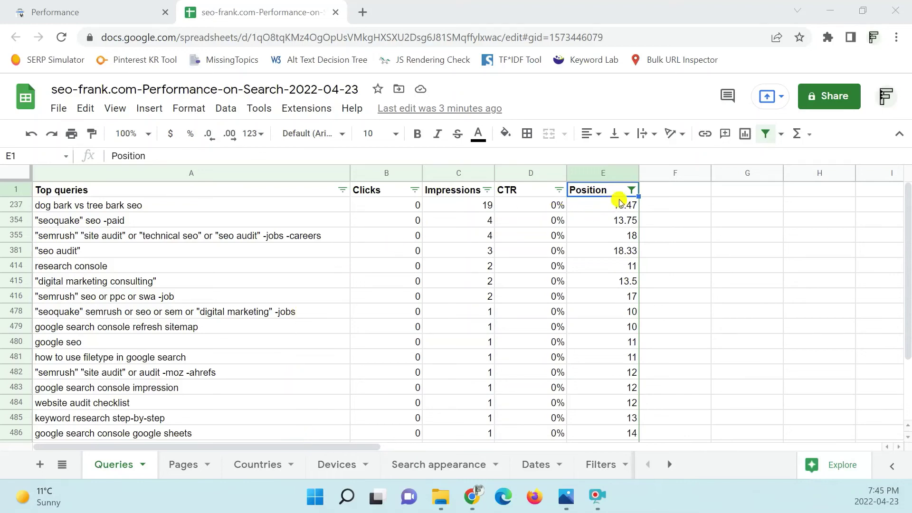
Clear the Position column's filter by setting its condition to None, and select the first query cell.
click(631, 190)
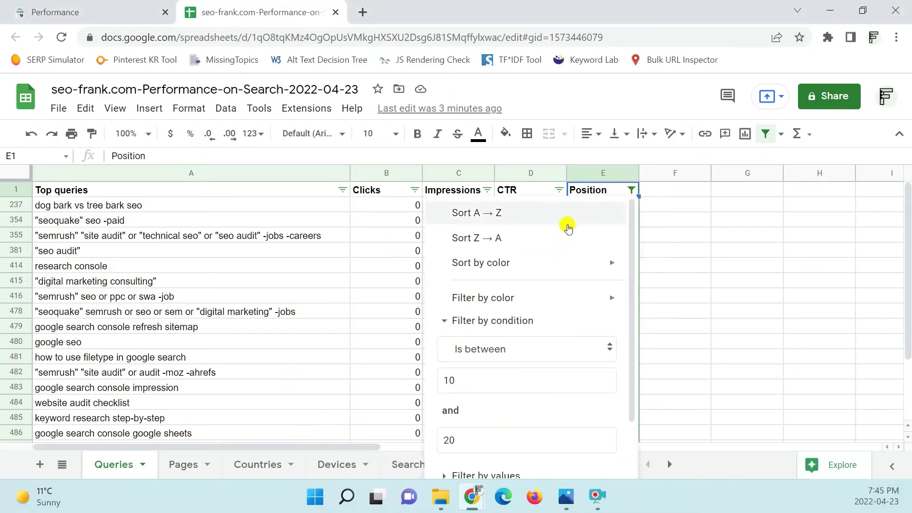
click(491, 355)
scroll(484, 285, up, 4)
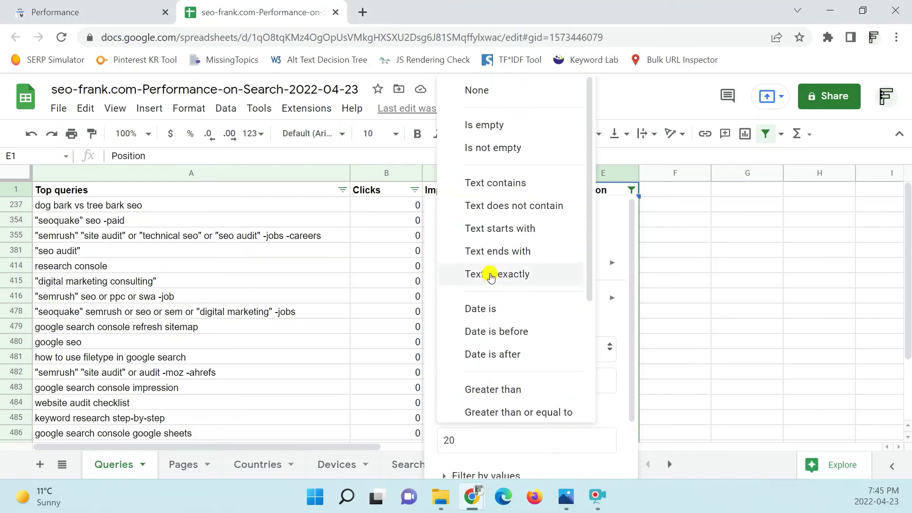
click(519, 92)
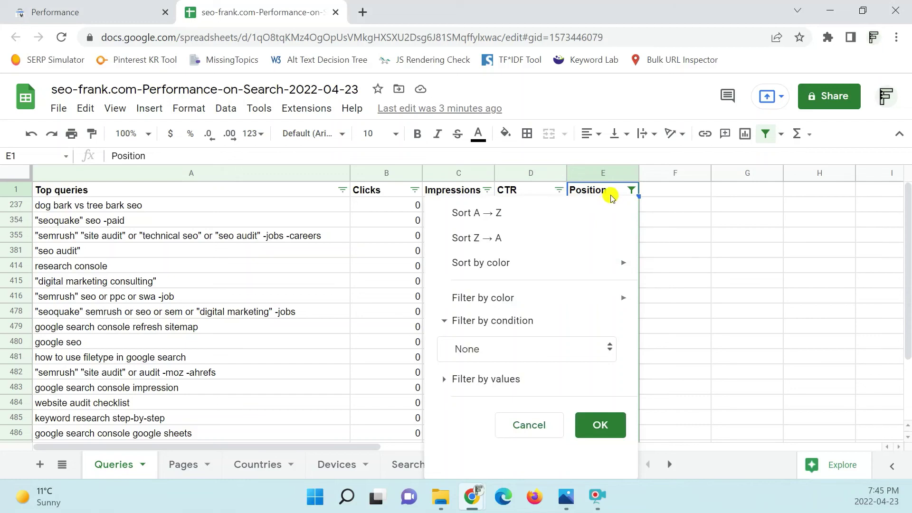
click(602, 426)
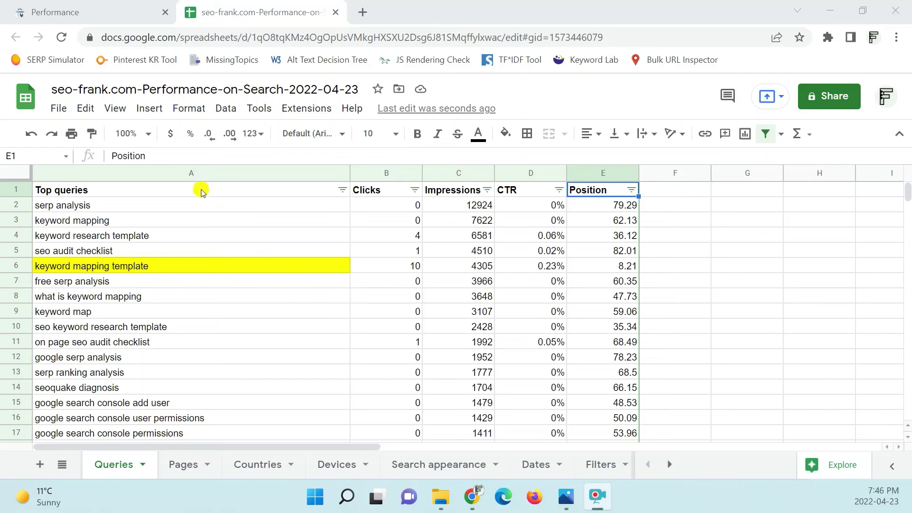
click(205, 205)
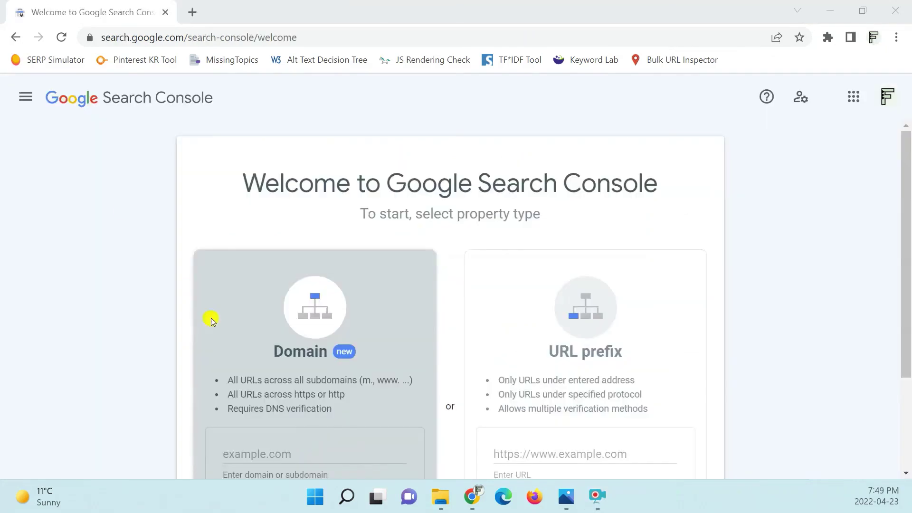
Select the seo-frank.com domain property in Search Console and open its Performance report.
click(26, 97)
click(69, 151)
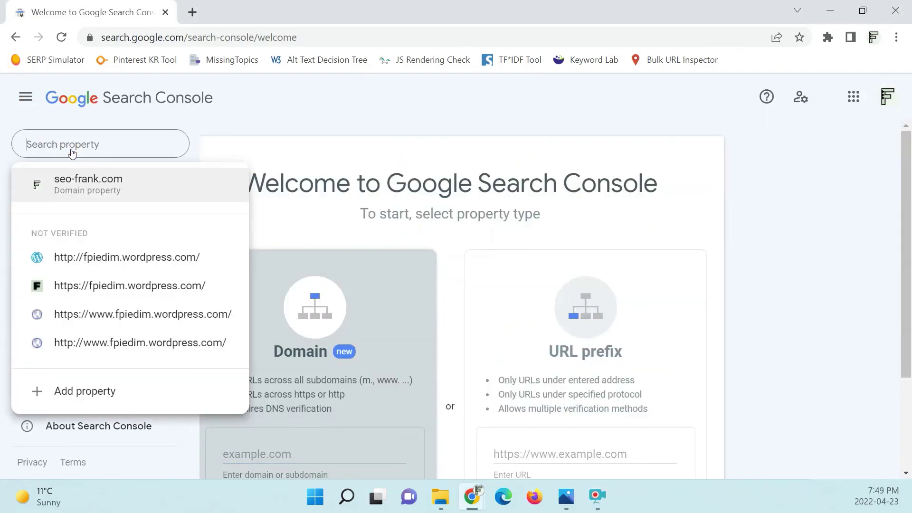
click(81, 180)
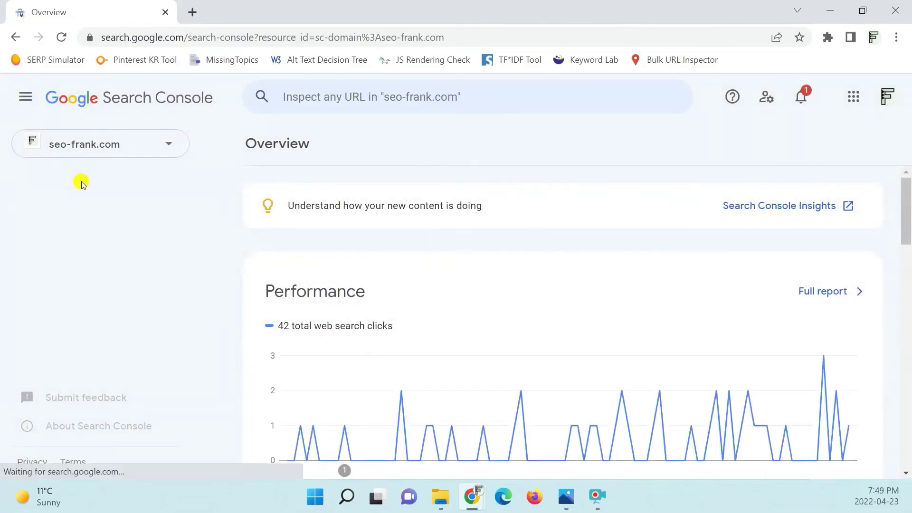
click(122, 216)
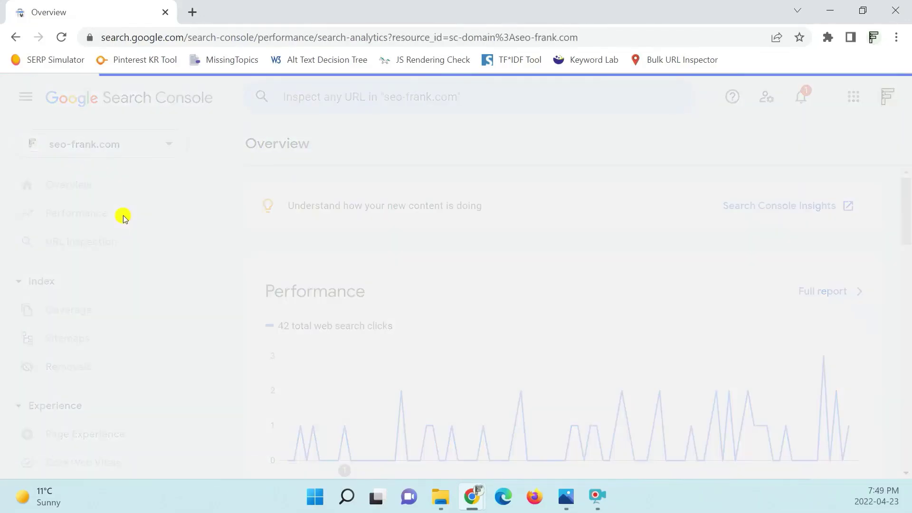
Show average CTR and average position in the Performance report and set its date range to the last 16 months.
click(587, 288)
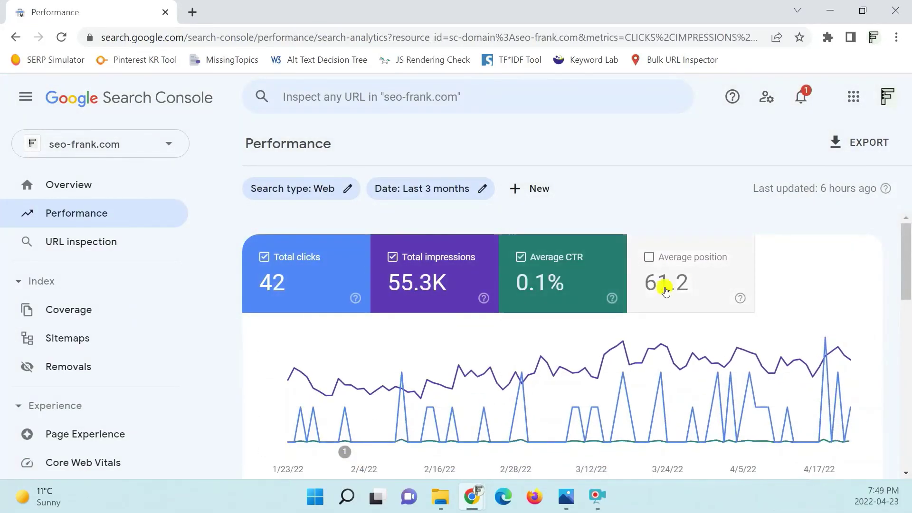
click(693, 288)
scroll(697, 326, down, 1)
scroll(697, 326, up, 1)
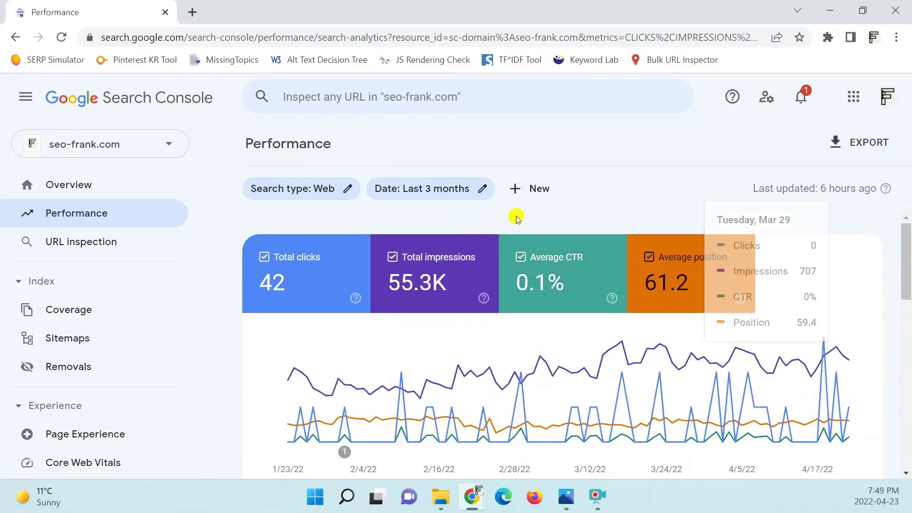
click(481, 188)
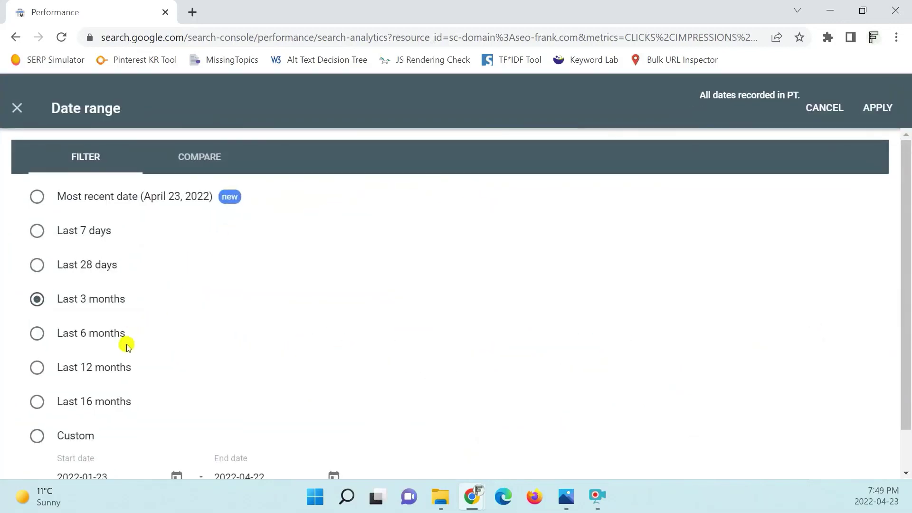
click(105, 402)
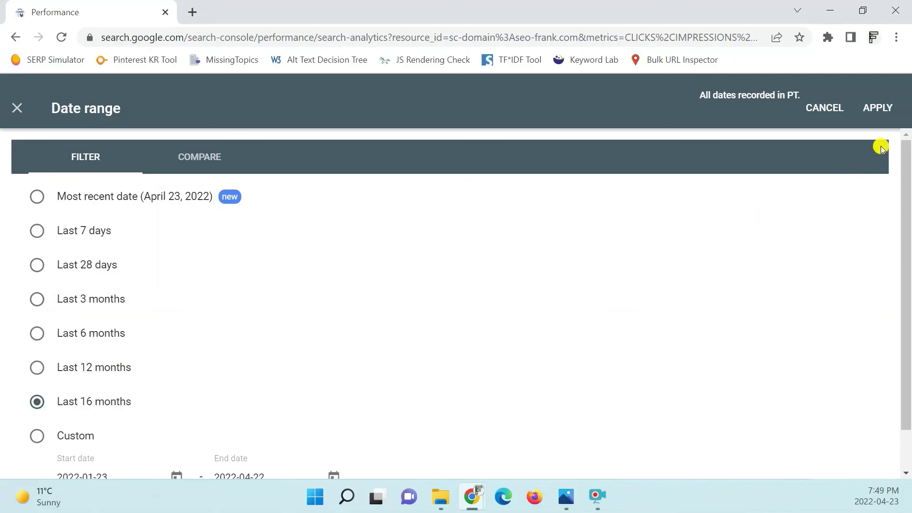
click(877, 107)
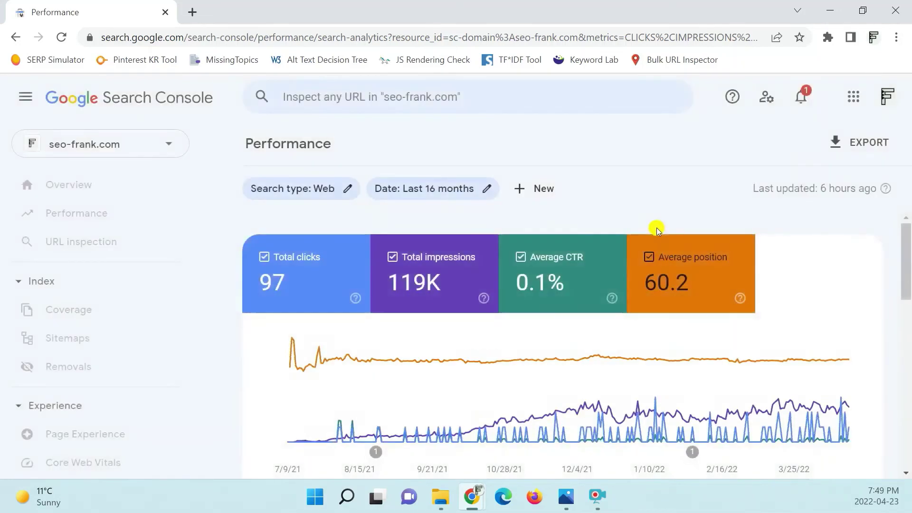
List the site's pages, examine their clicks, impressions and positions, and return to the queries list.
scroll(657, 223, down, 4)
scroll(648, 234, down, 2)
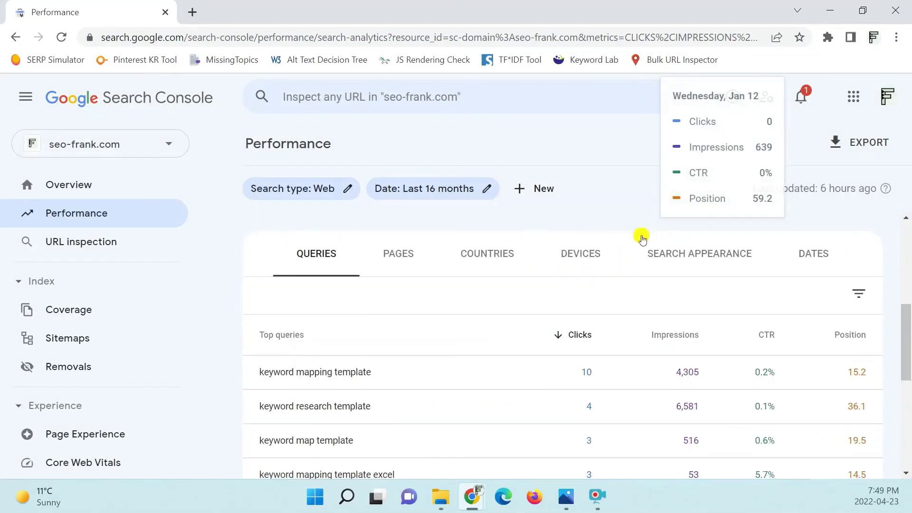
click(420, 261)
scroll(622, 331, down, 3)
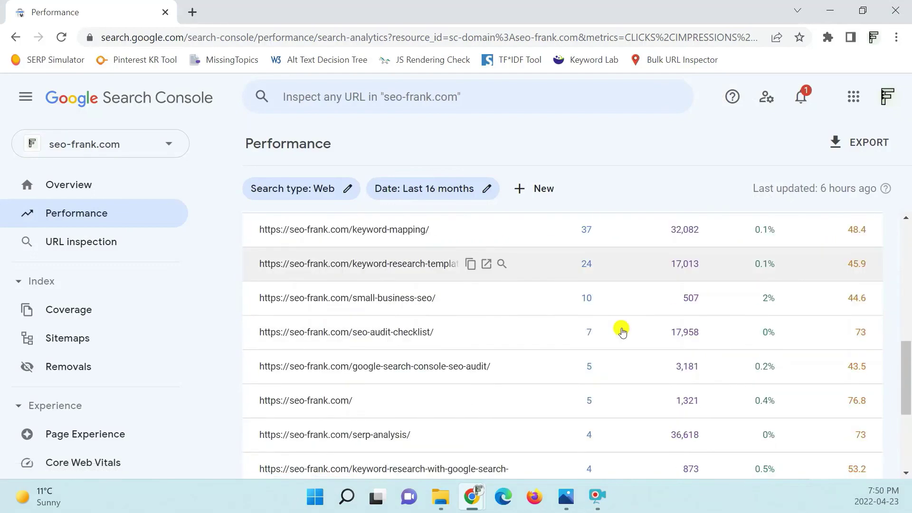
scroll(621, 327, up, 3)
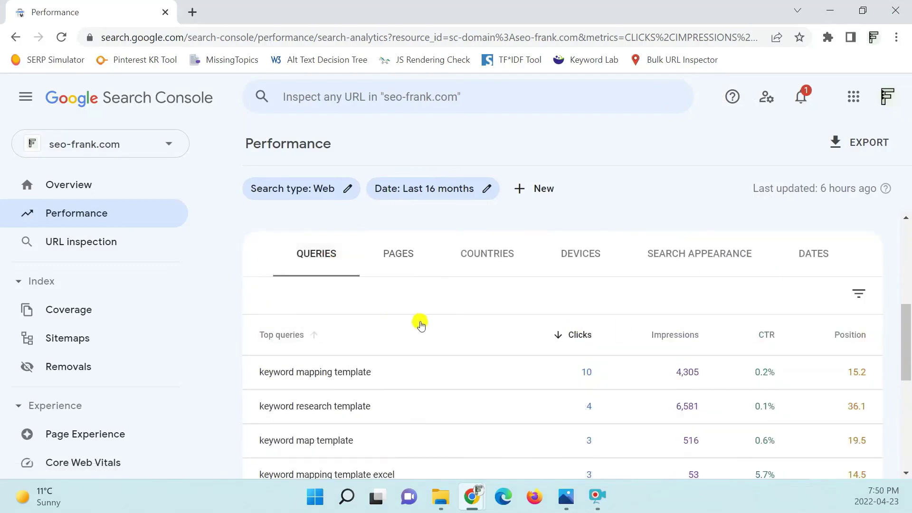
Sort the top queries by impressions and open the report's export options.
scroll(420, 322, down, 2)
click(684, 264)
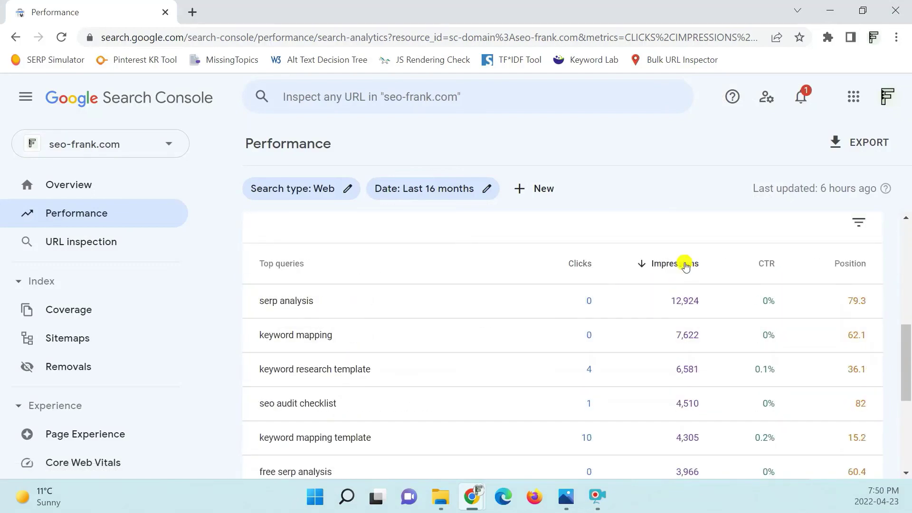
click(685, 265)
click(685, 265)
scroll(689, 266, up, 2)
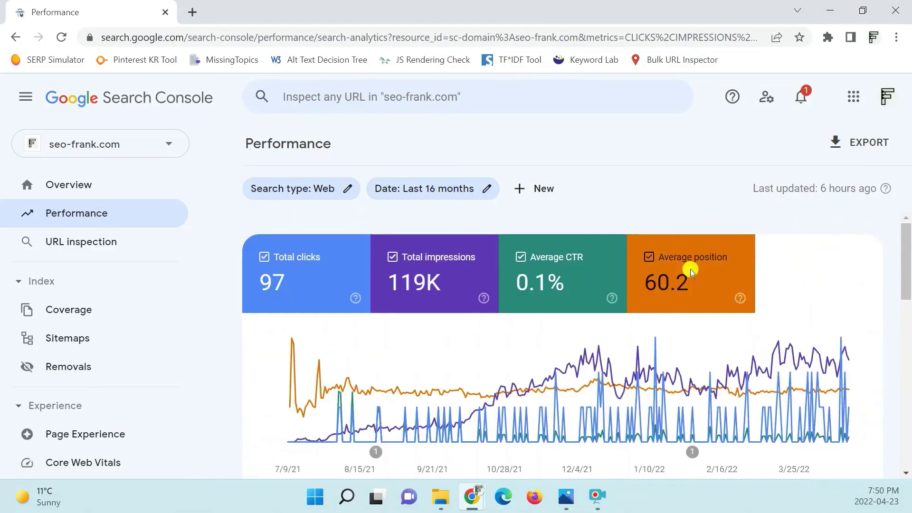
click(870, 139)
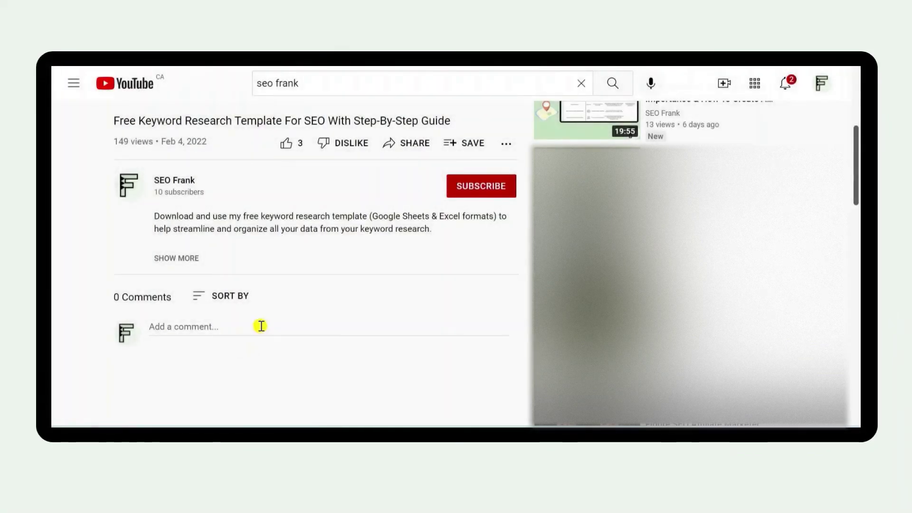
Switch to YouTube, subscribe to the SEO Frank channel and set its notifications to All.
click(507, 191)
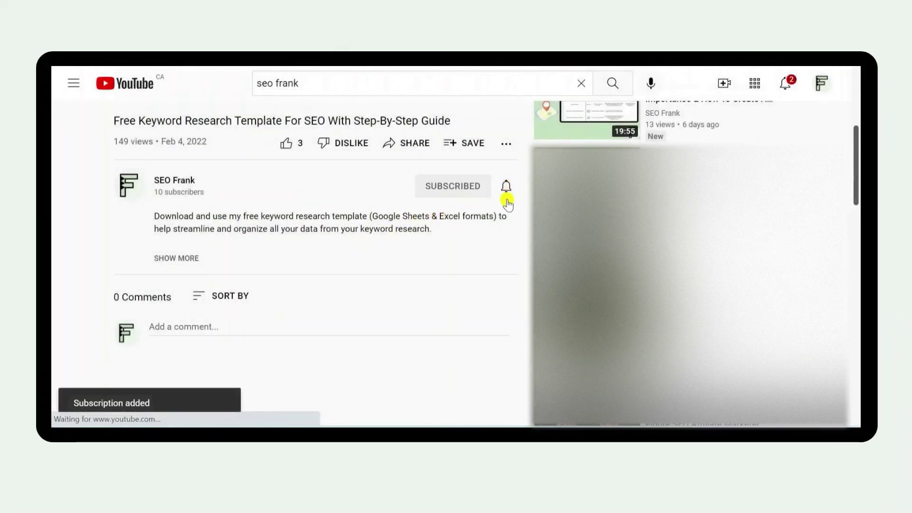
click(507, 189)
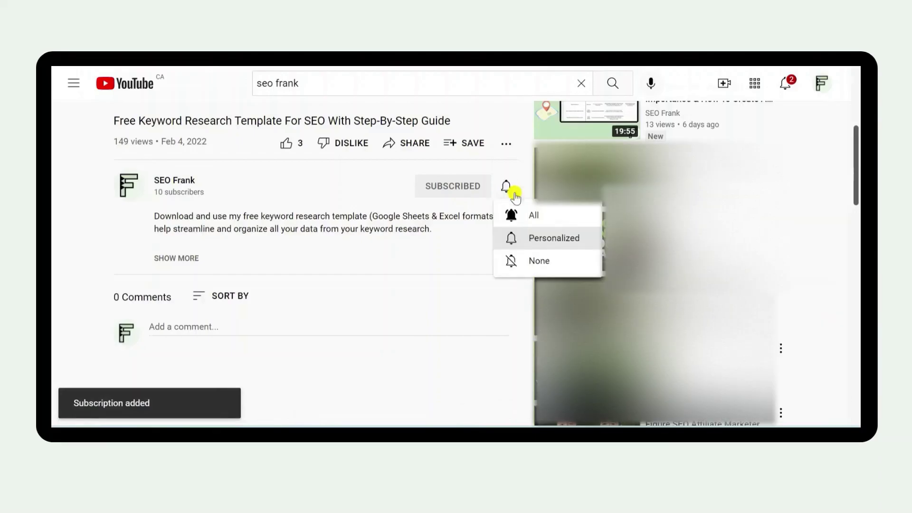
click(560, 217)
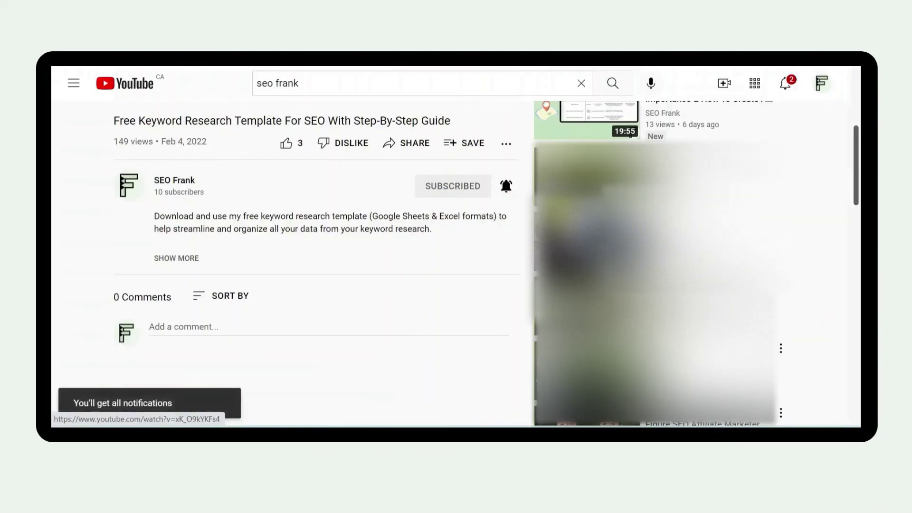